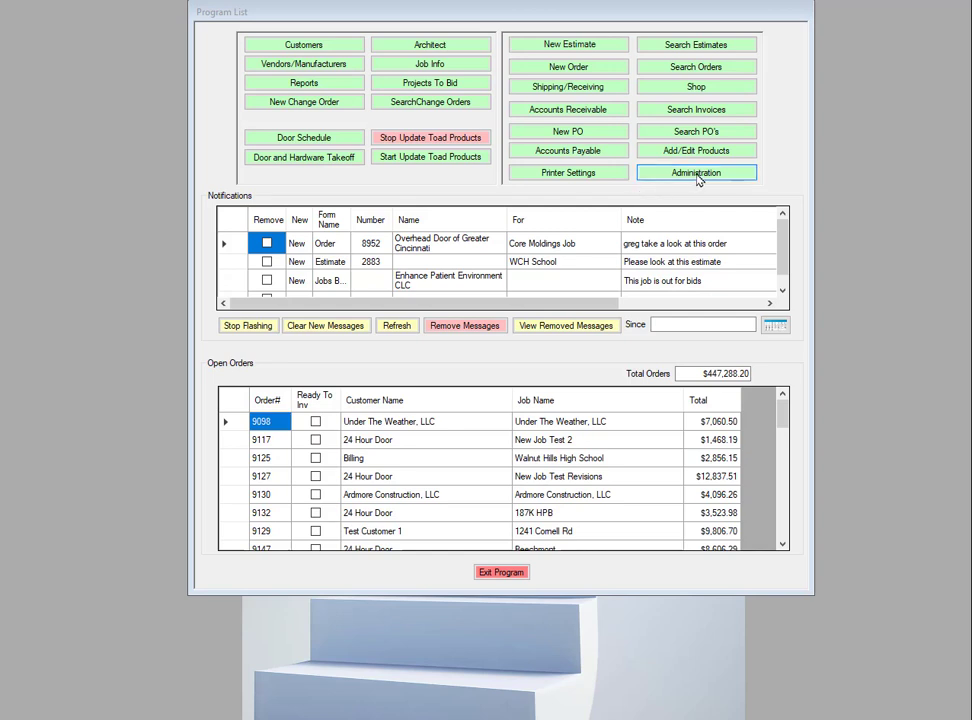
Open user management from Administration and load an existing user's account settings
click(698, 178)
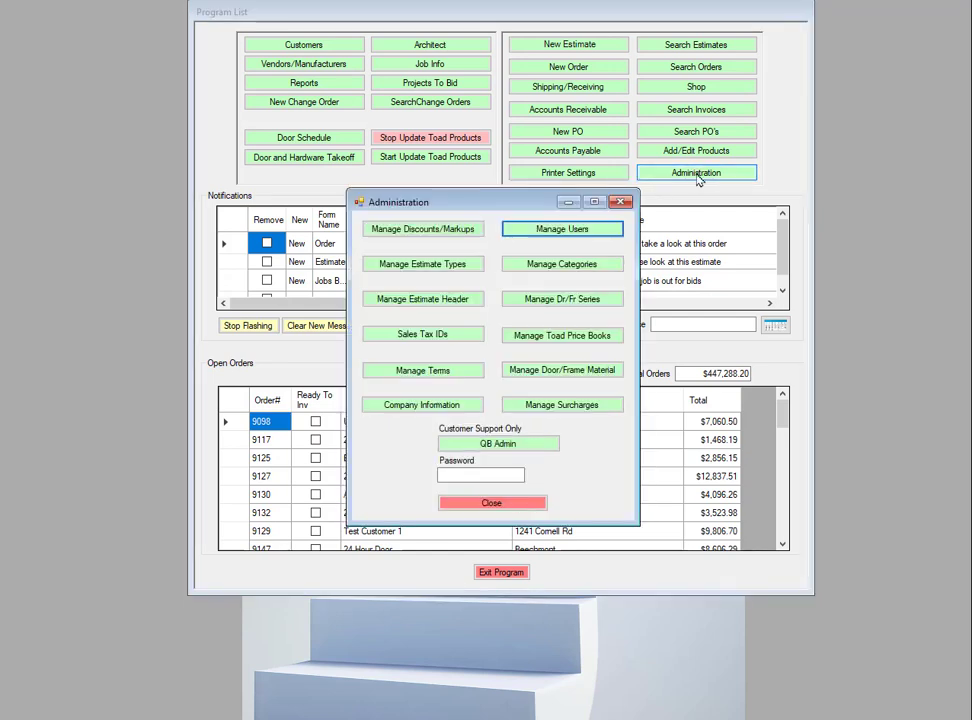
click(567, 231)
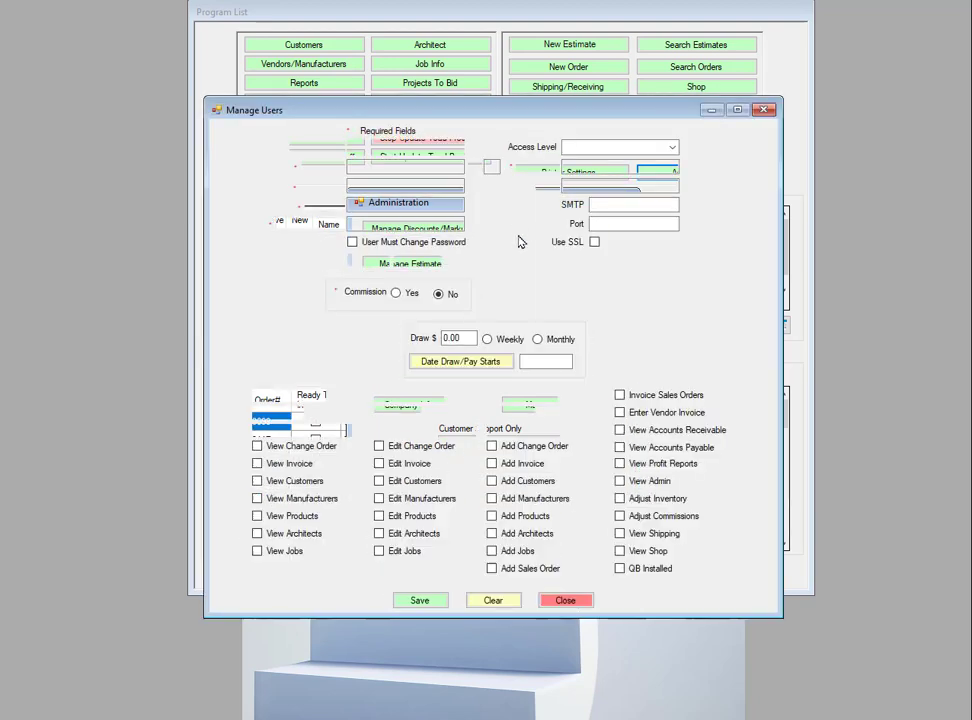
click(457, 147)
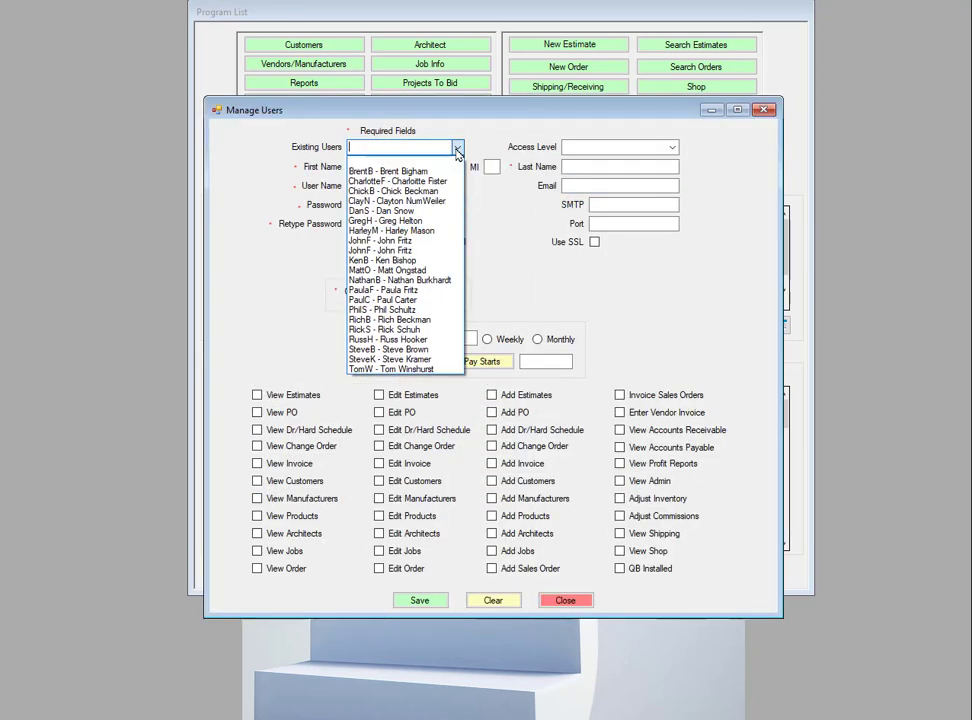
click(389, 221)
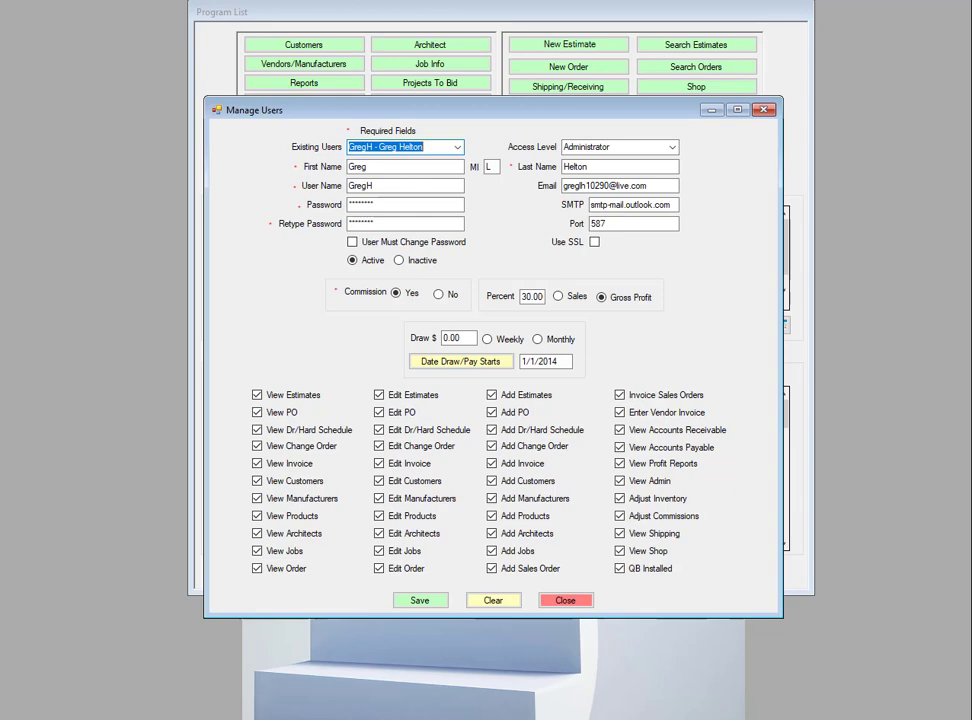
Switch to the browser and review the SMTP server and port settings for Outlook and Gmail
click(232, 705)
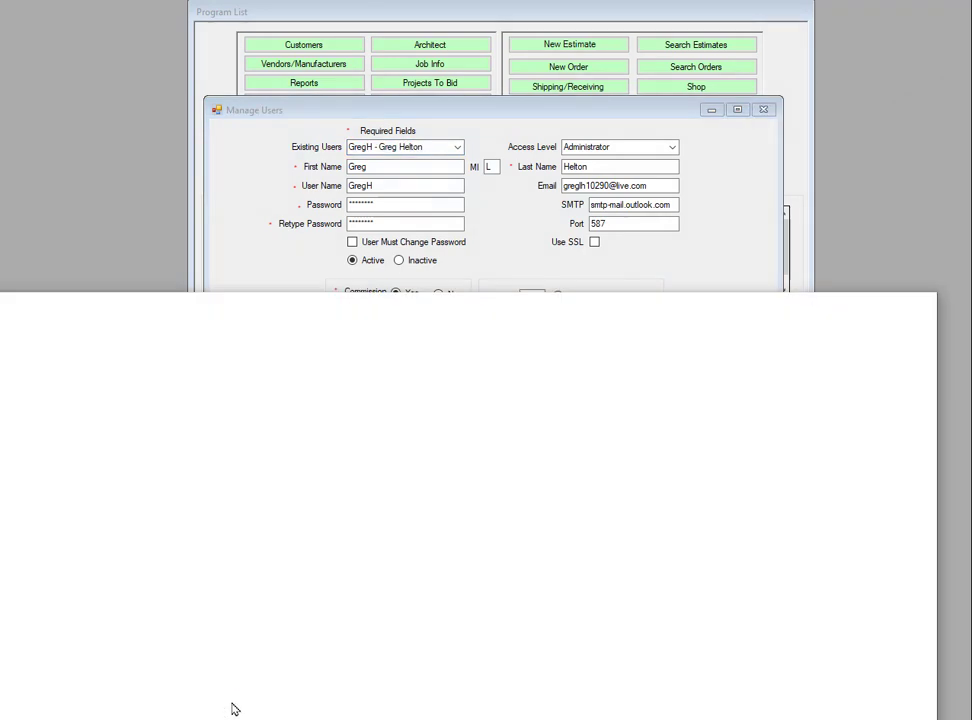
drag(779, 311, 820, 52)
double_click(820, 52)
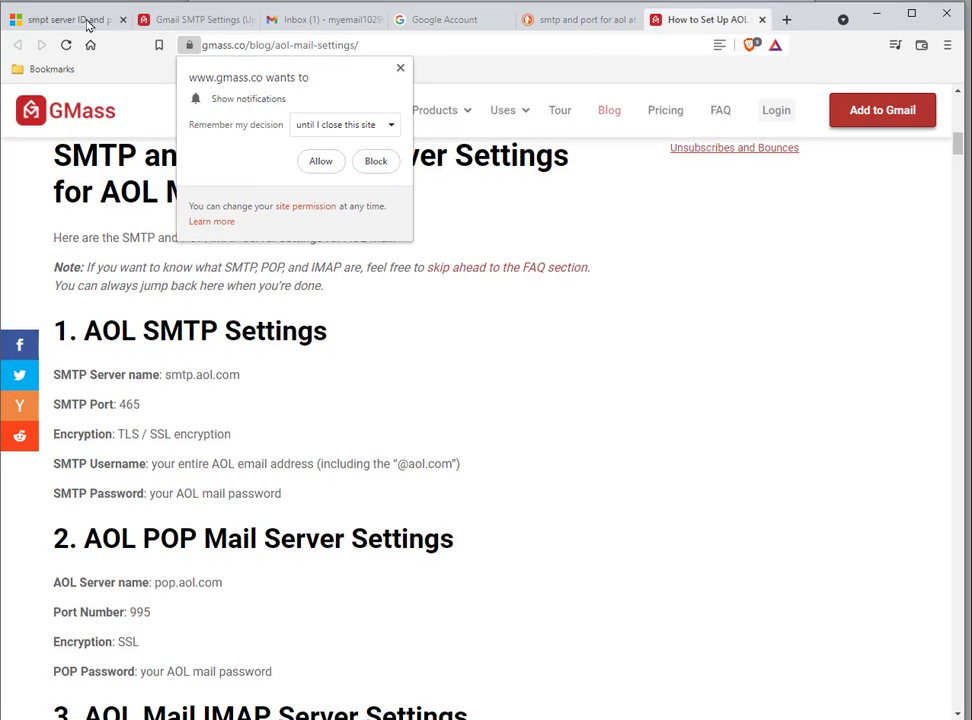
click(70, 19)
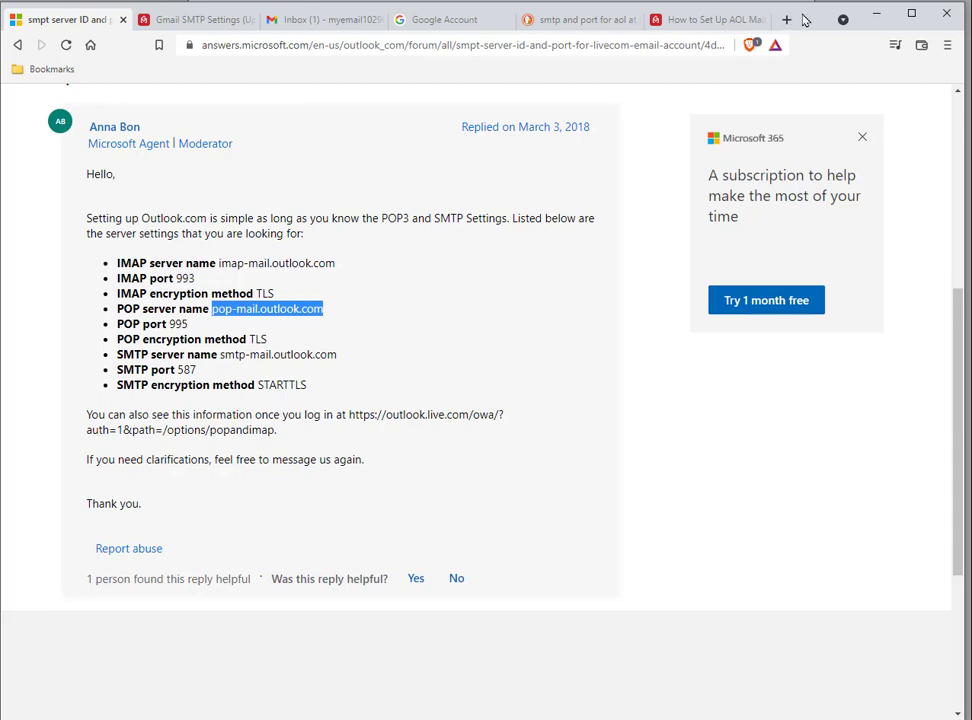
drag(801, 19, 798, 278)
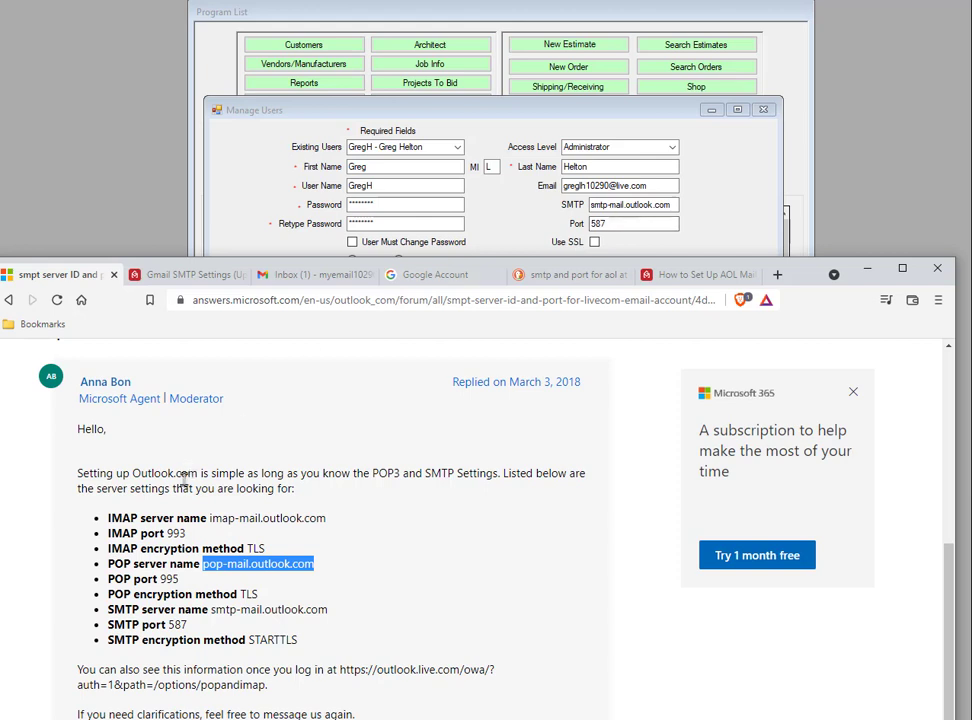
click(168, 624)
double_click(176, 624)
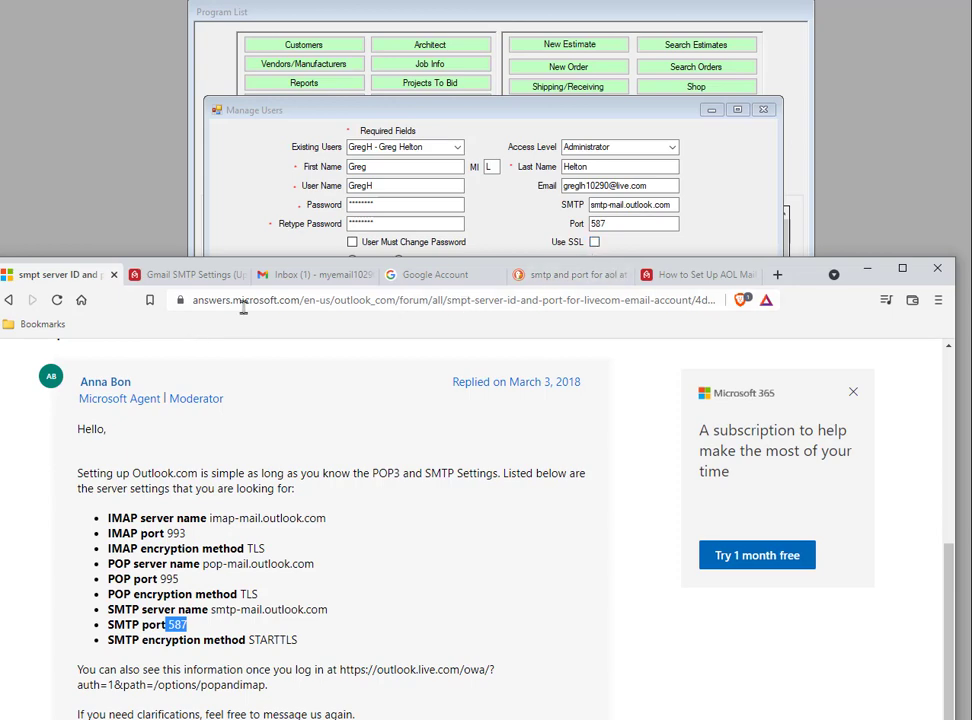
click(202, 278)
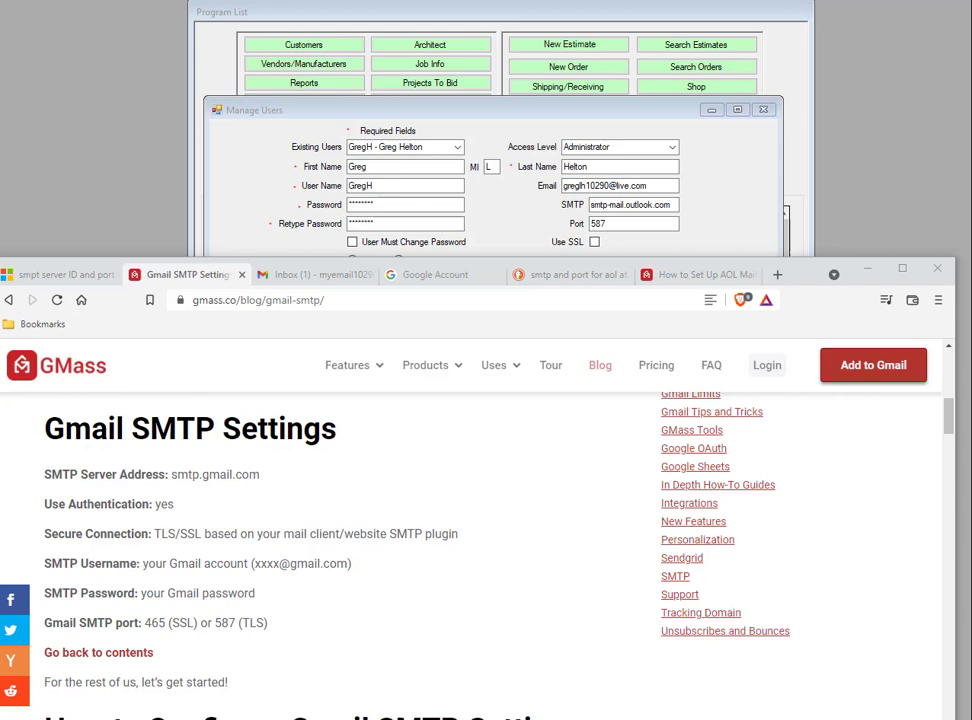
click(341, 283)
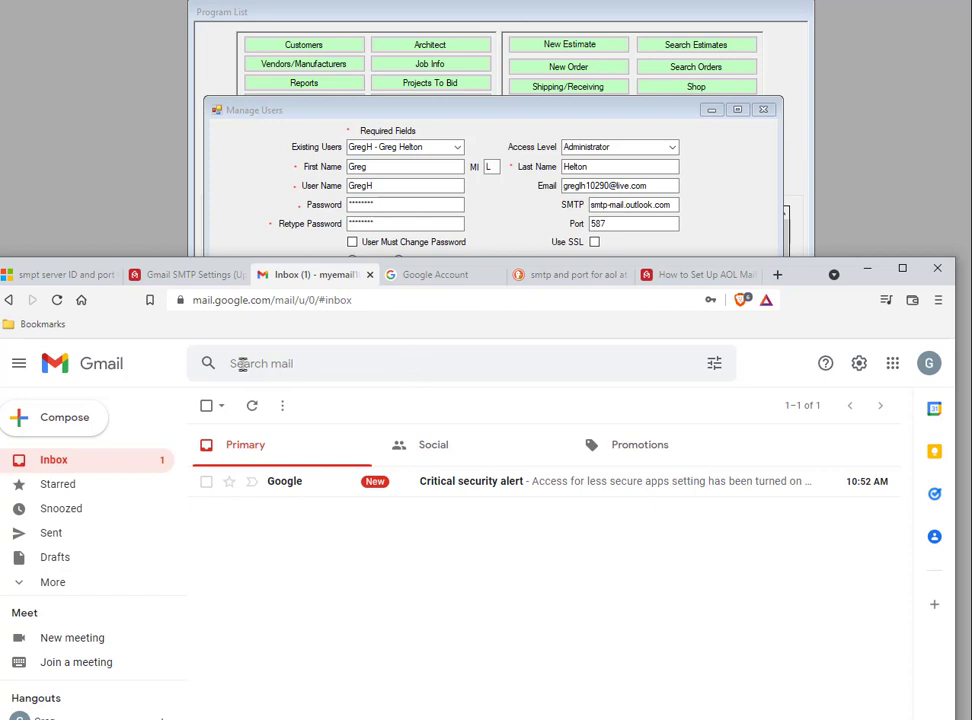
Open the Google account's Security settings and scroll to less secure app access
drag(806, 265, 809, 43)
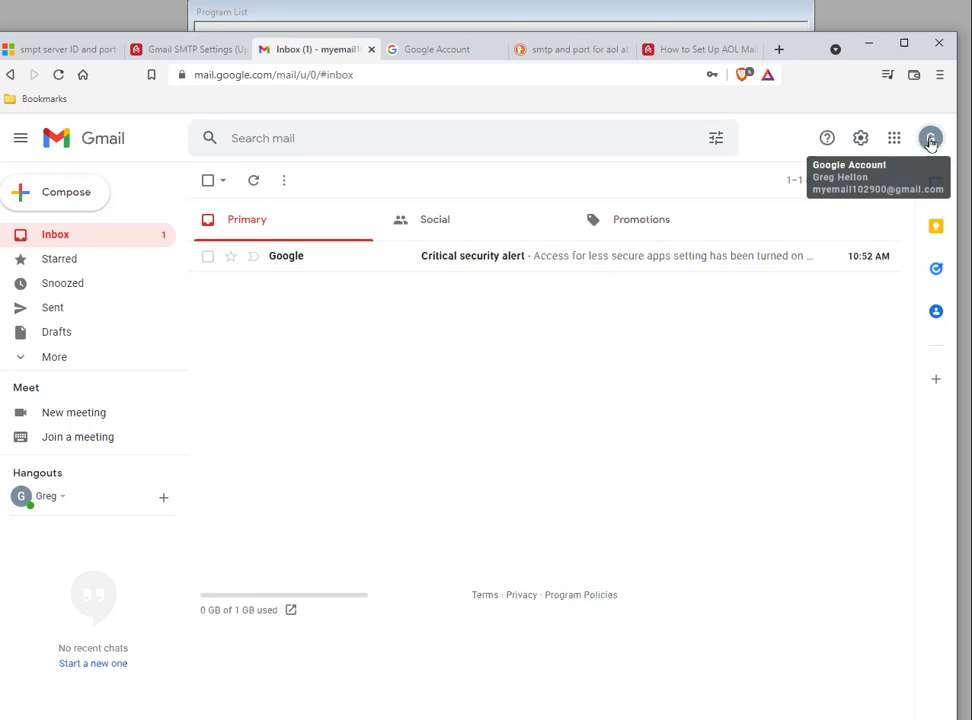
click(930, 140)
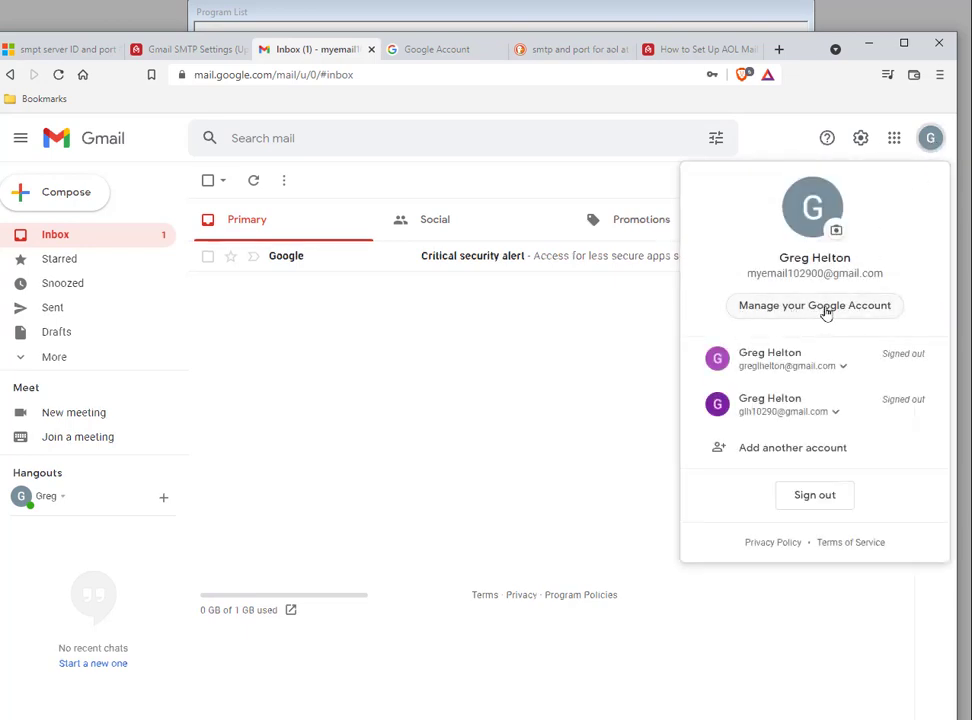
click(826, 308)
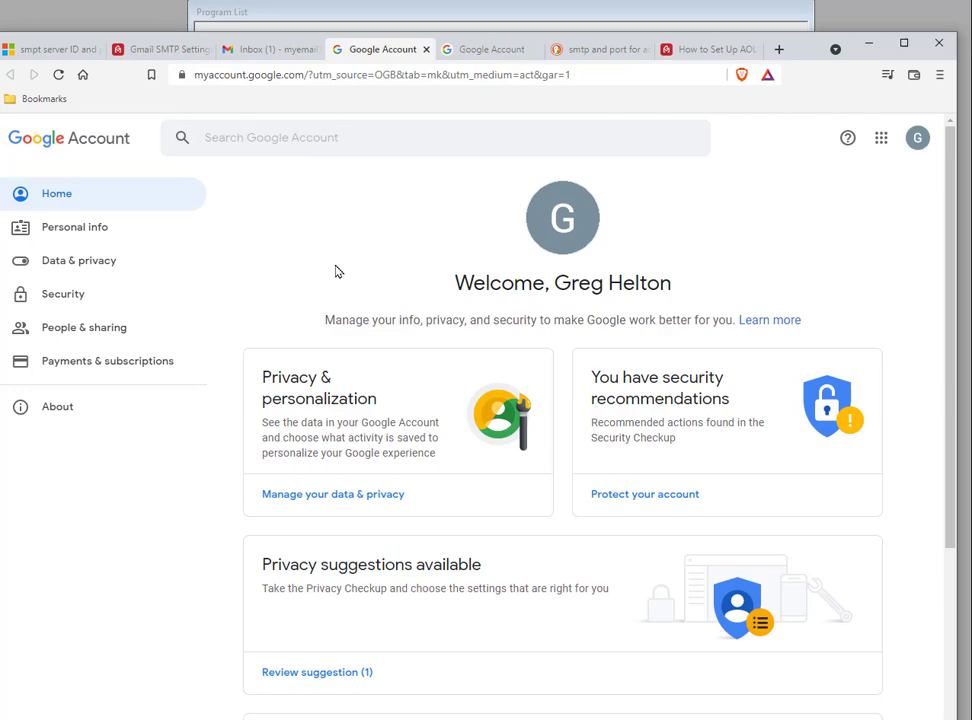
click(61, 297)
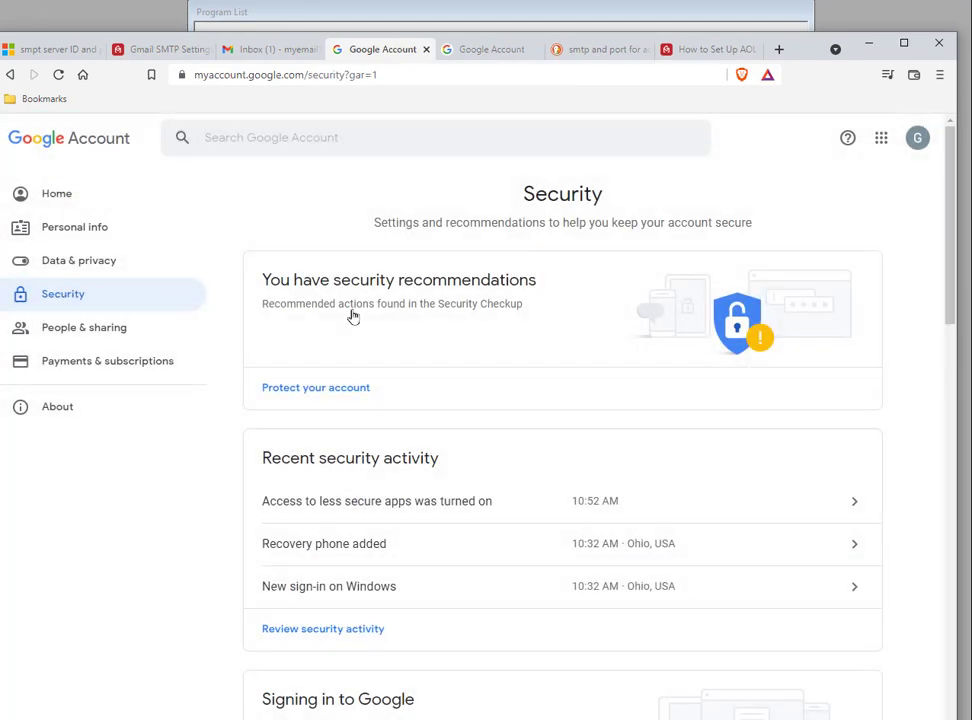
scroll(434, 443, down, 4)
scroll(441, 428, down, 6)
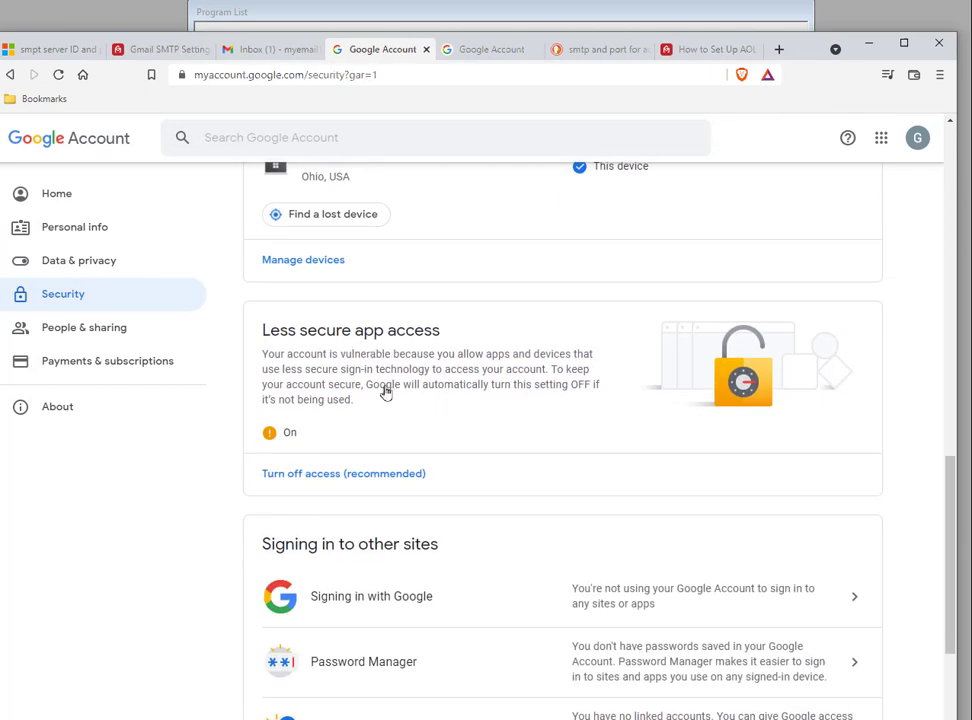
Turn off less secure app access for the Google account
click(317, 476)
click(528, 349)
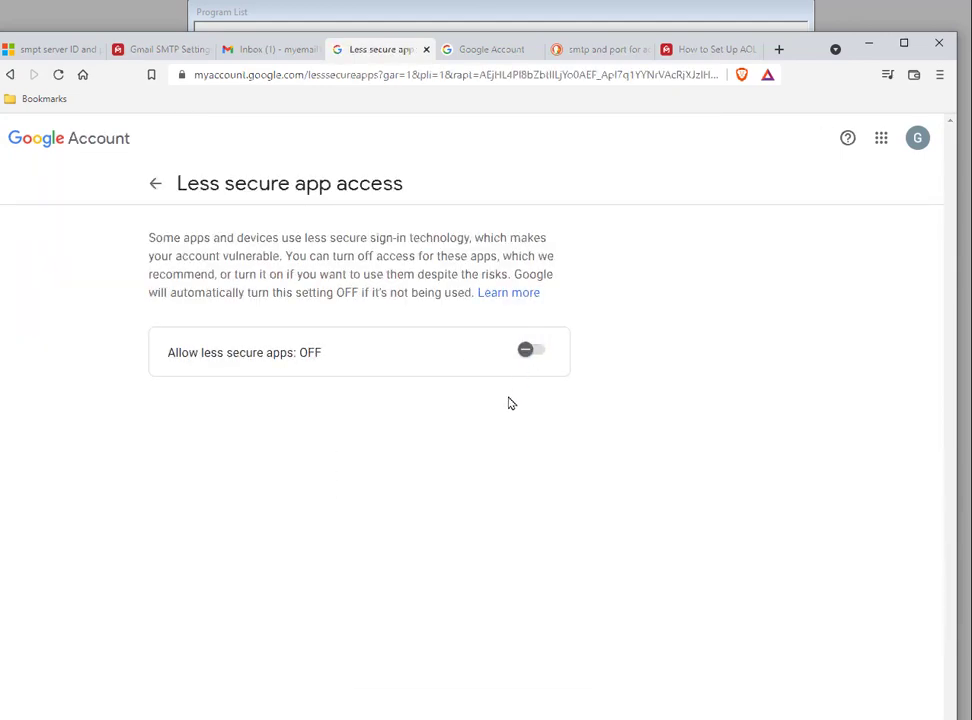
Turn less secure app access back on for the Google account
click(155, 184)
scroll(503, 404, down, 10)
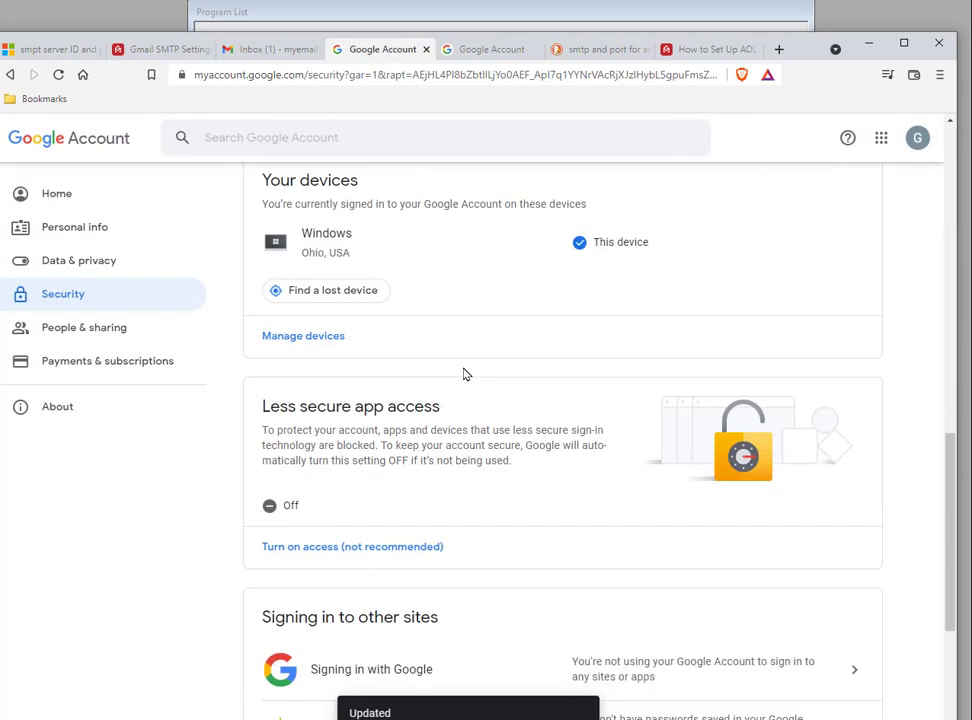
middle_click(467, 362)
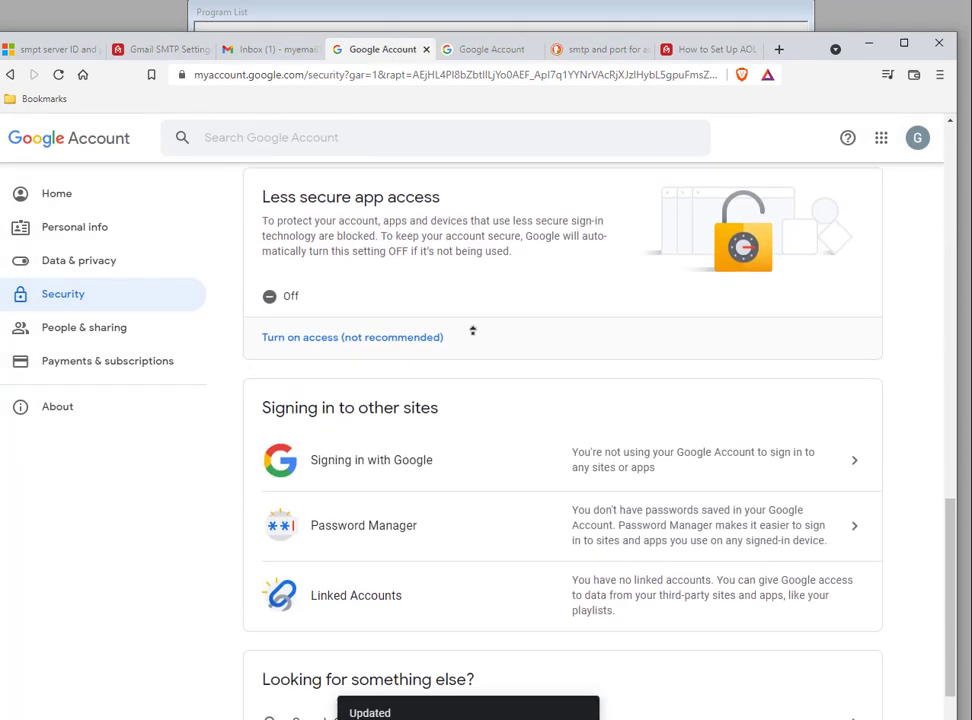
middle_click(476, 334)
scroll(495, 362, up, 2)
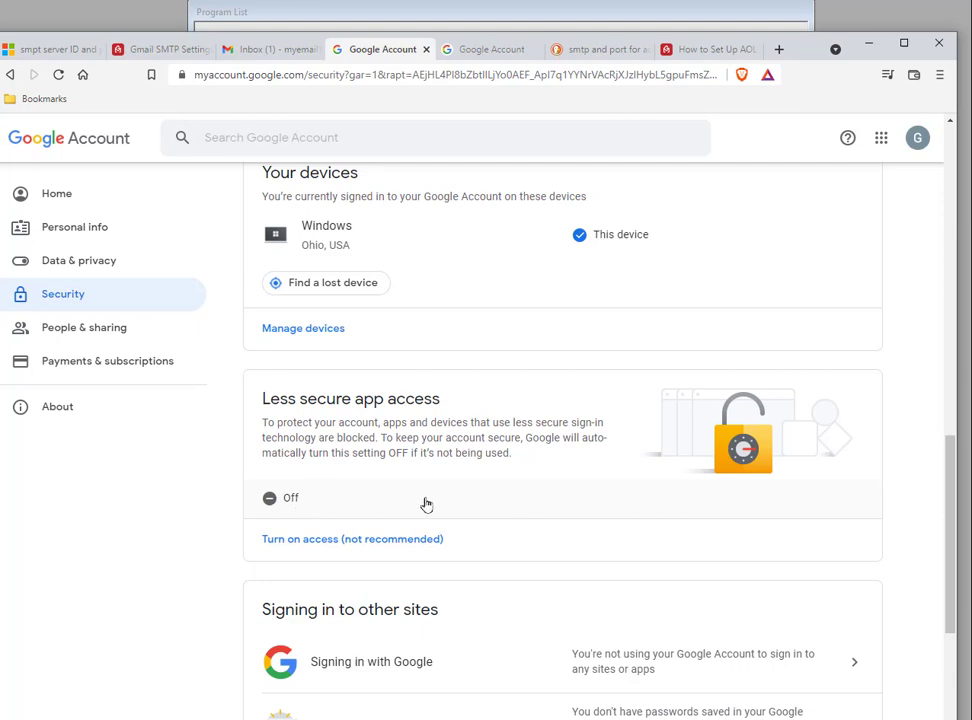
click(318, 501)
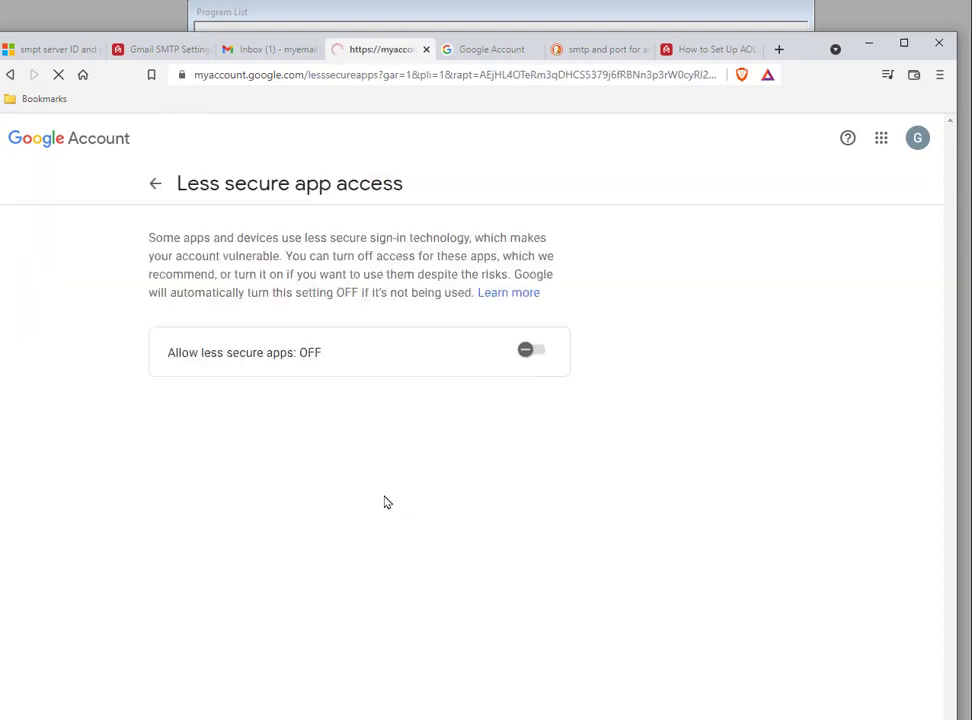
click(535, 352)
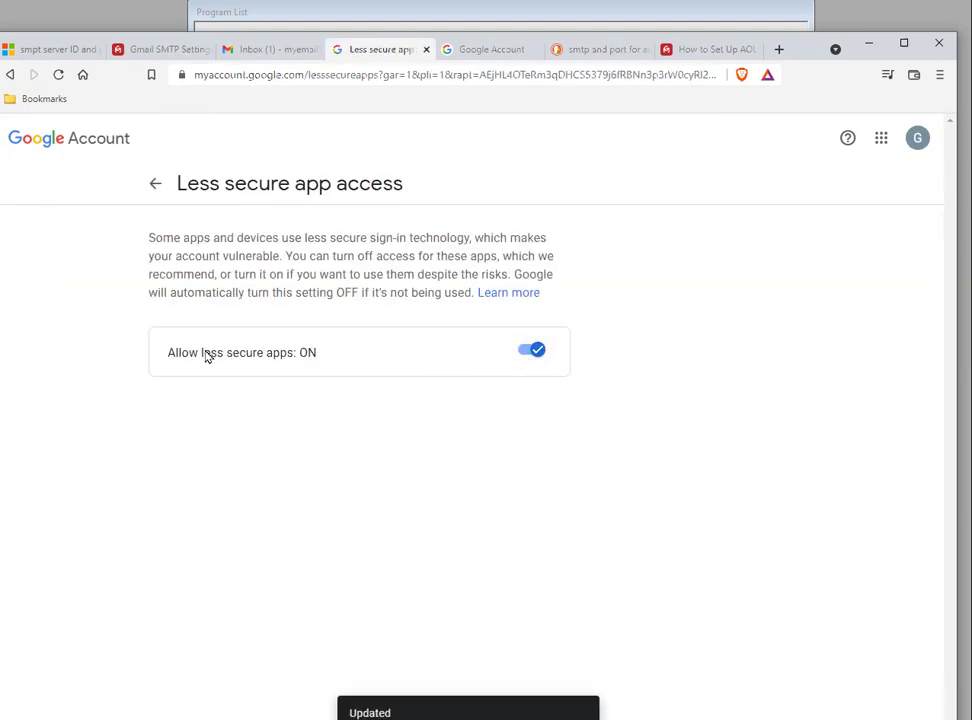
click(155, 183)
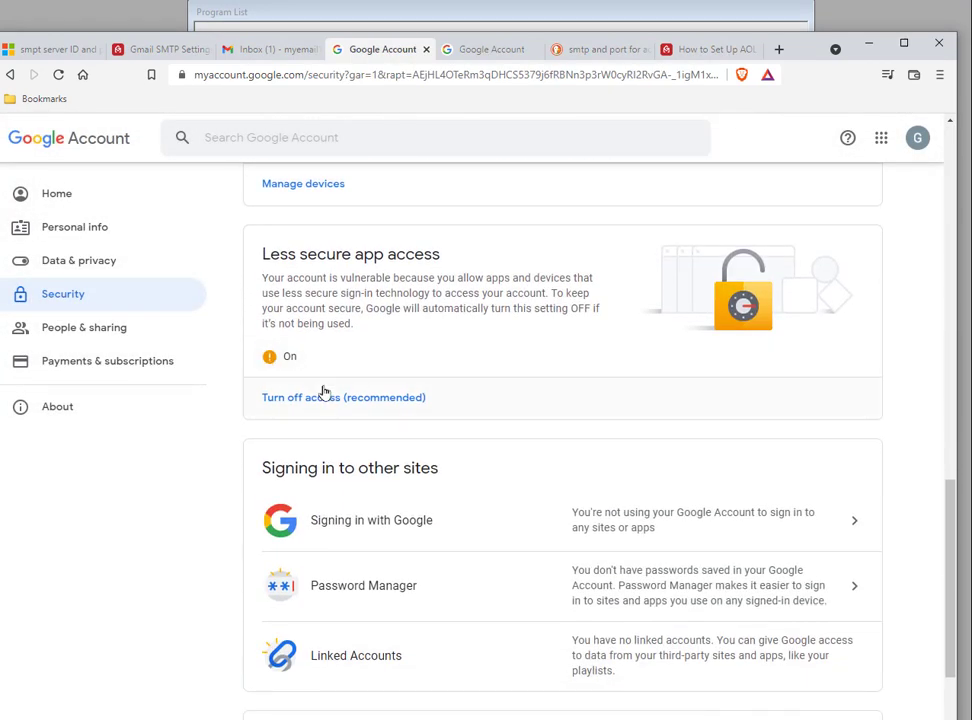
Close the Google Account tab, review the AOL SMTP settings page and minimize the browser
click(426, 49)
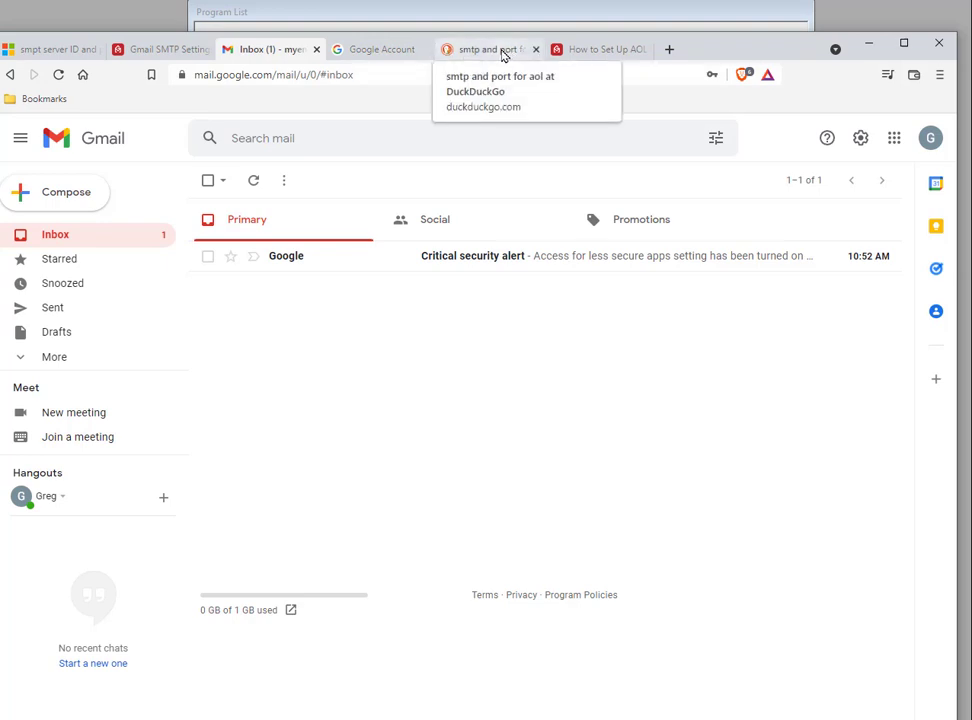
click(503, 52)
click(608, 50)
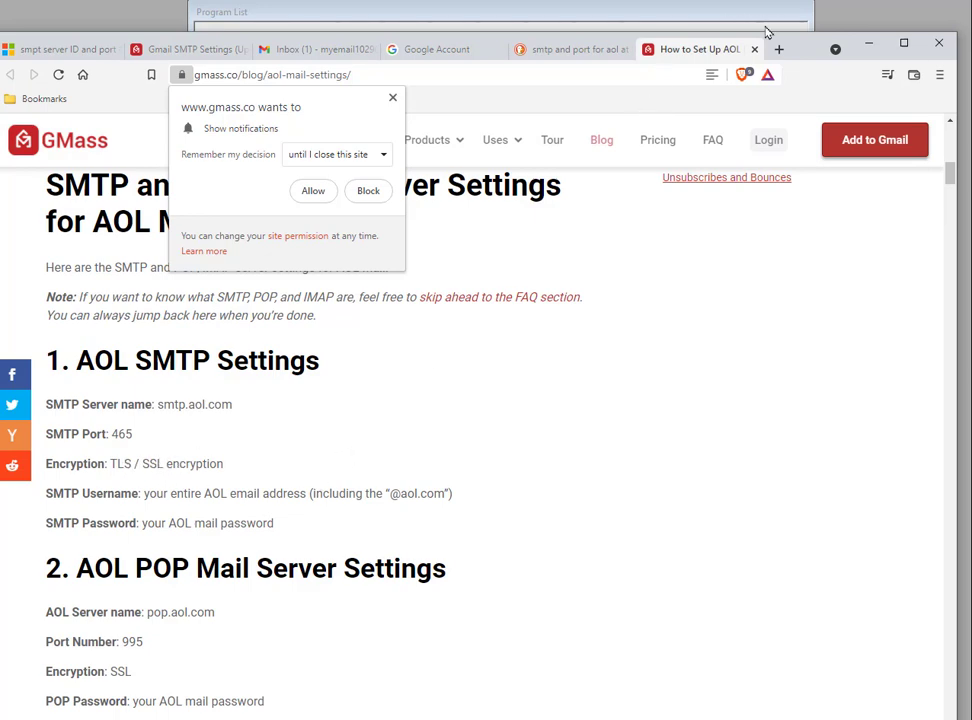
mouse_move(798, 50)
mouse_down()
mouse_move(777, 313)
mouse_move(778, 55)
mouse_move(798, 26)
mouse_up()
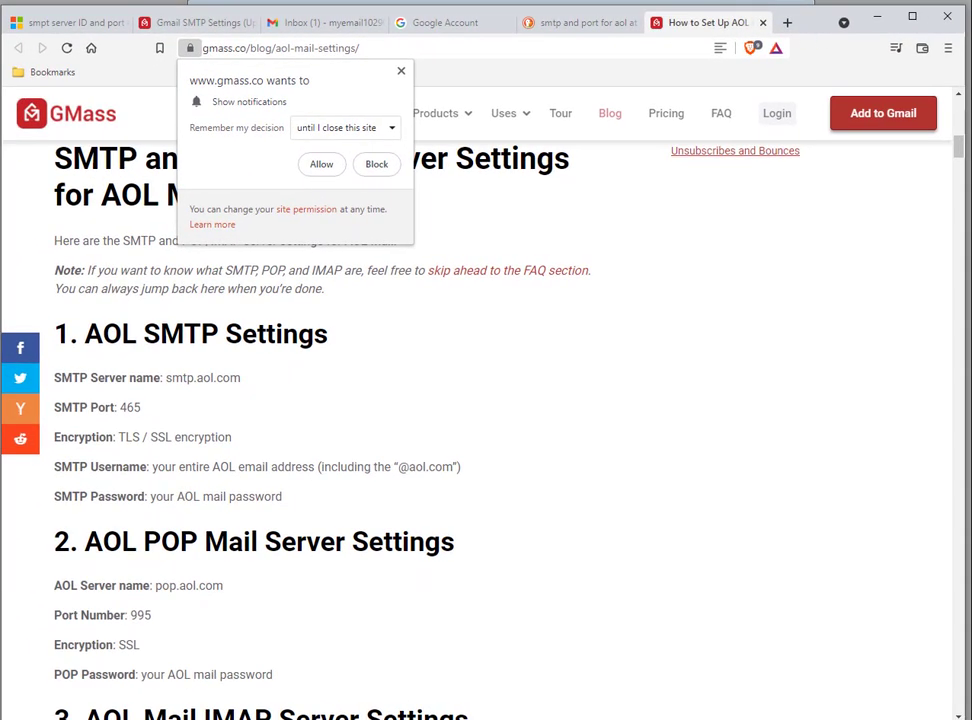
click(877, 16)
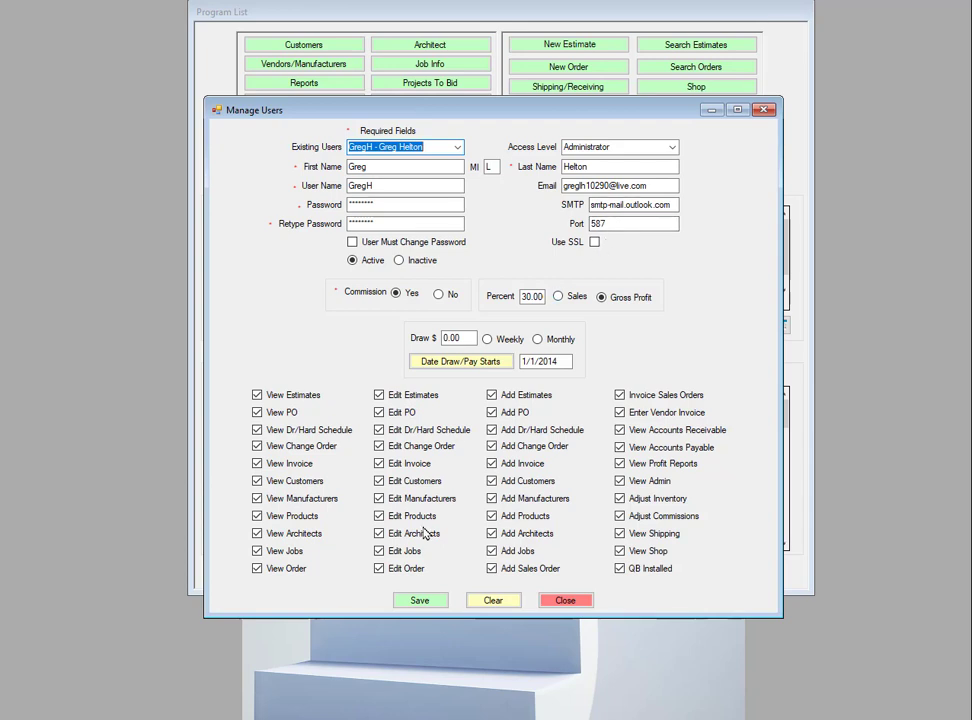
Close the user and administration windows, log off, and log back in with the account password
click(566, 601)
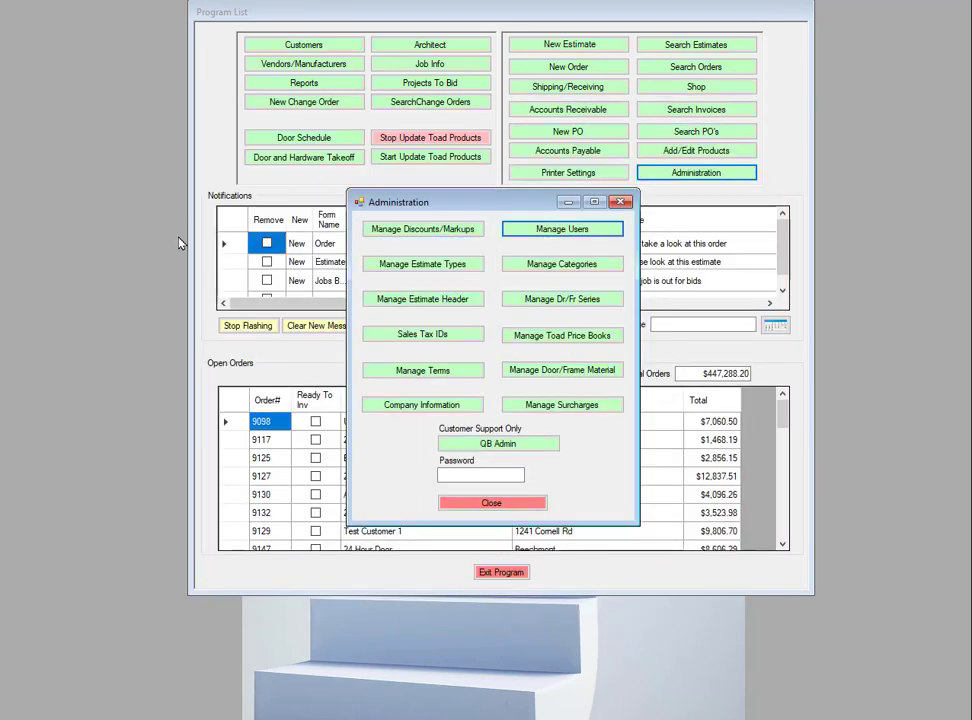
click(509, 502)
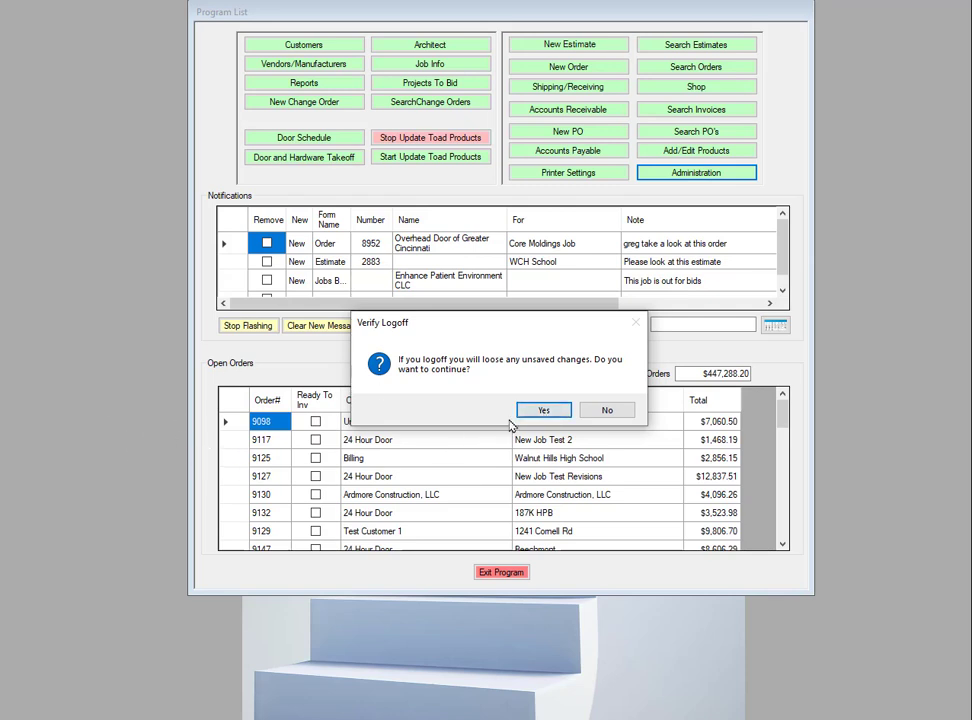
click(544, 411)
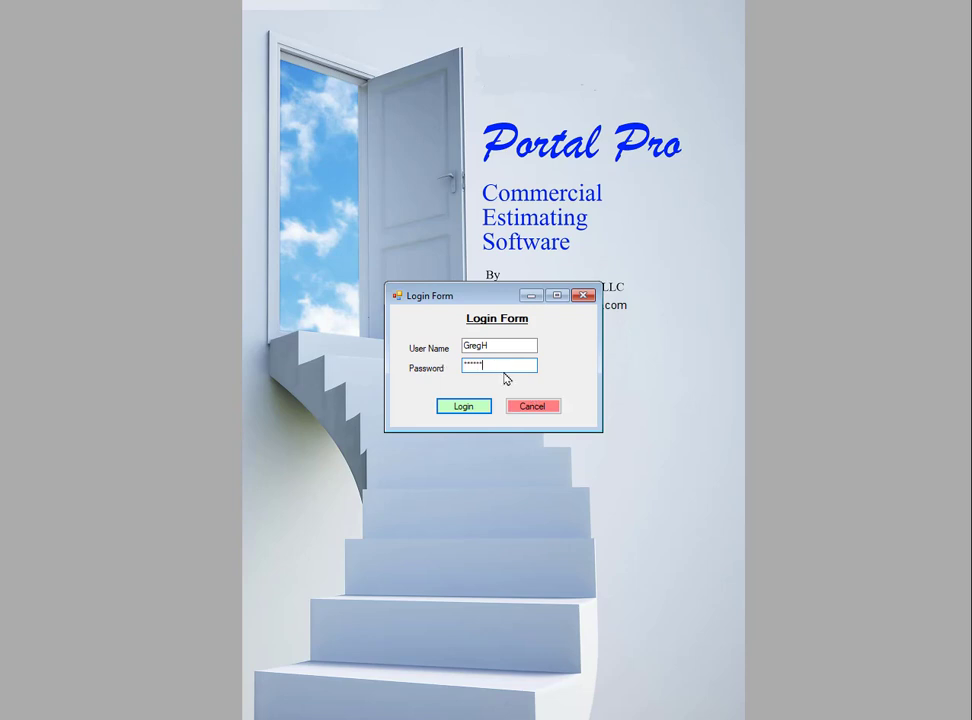
key(Return)
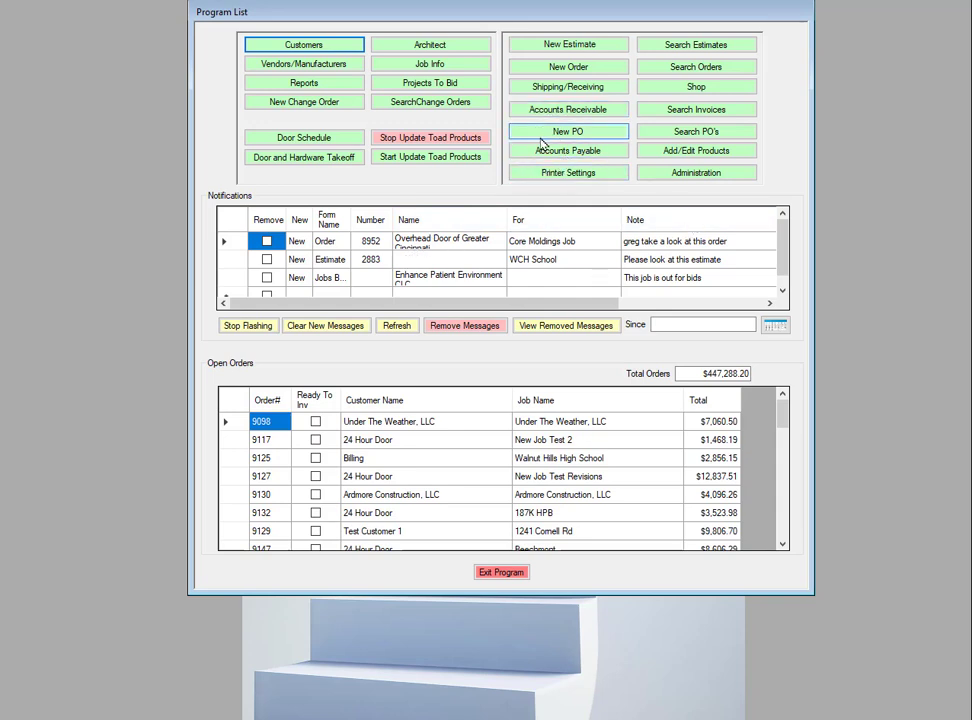
Search estimates and open estimate 12637 revision 3, then estimate 12636 revision 2
click(698, 46)
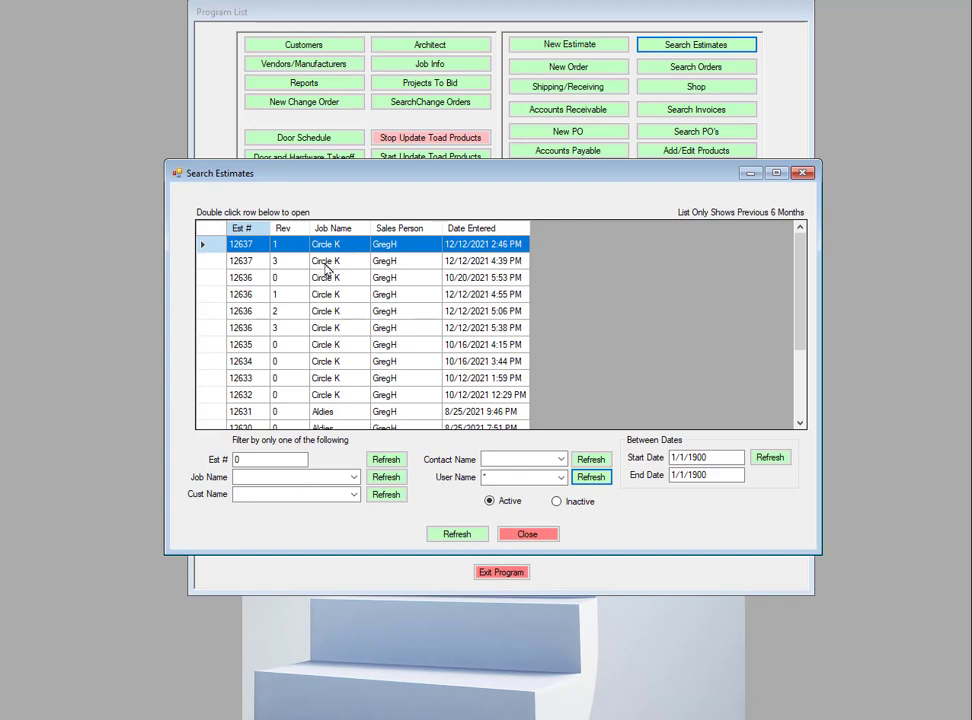
double_click(324, 262)
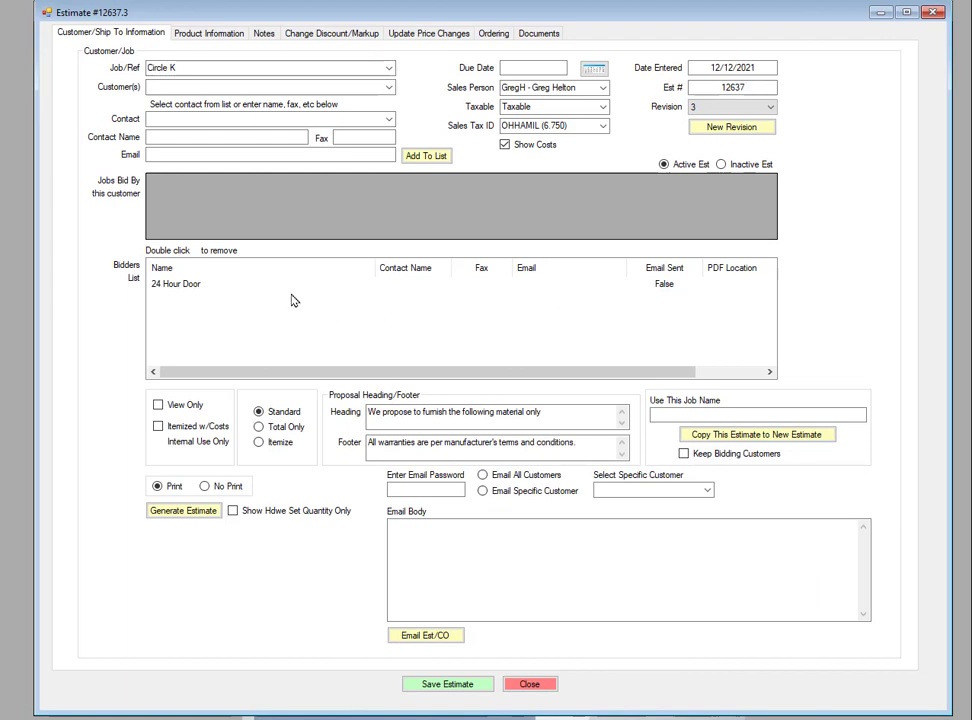
click(934, 12)
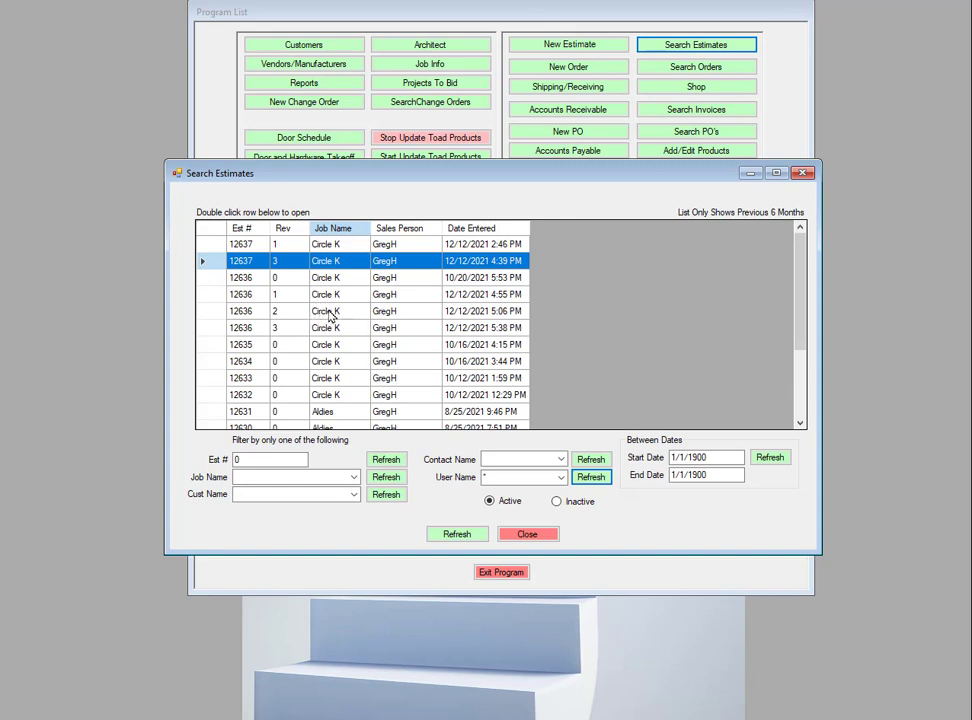
double_click(329, 313)
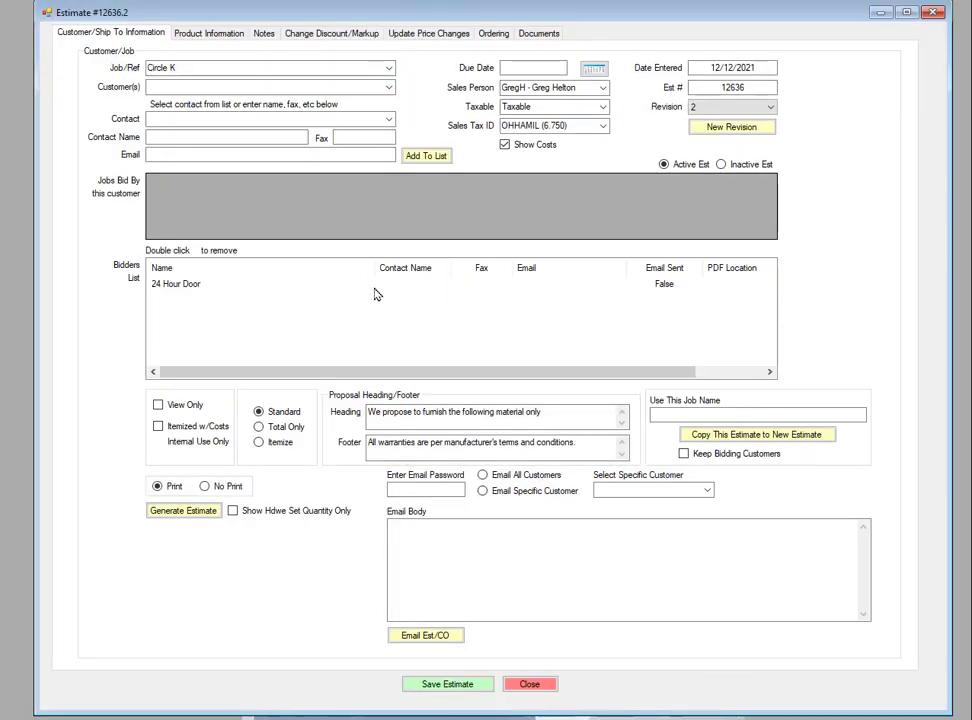
Remove the 24 Hour Door bidder and re-add it with its listed contact to the bidders list
double_click(183, 287)
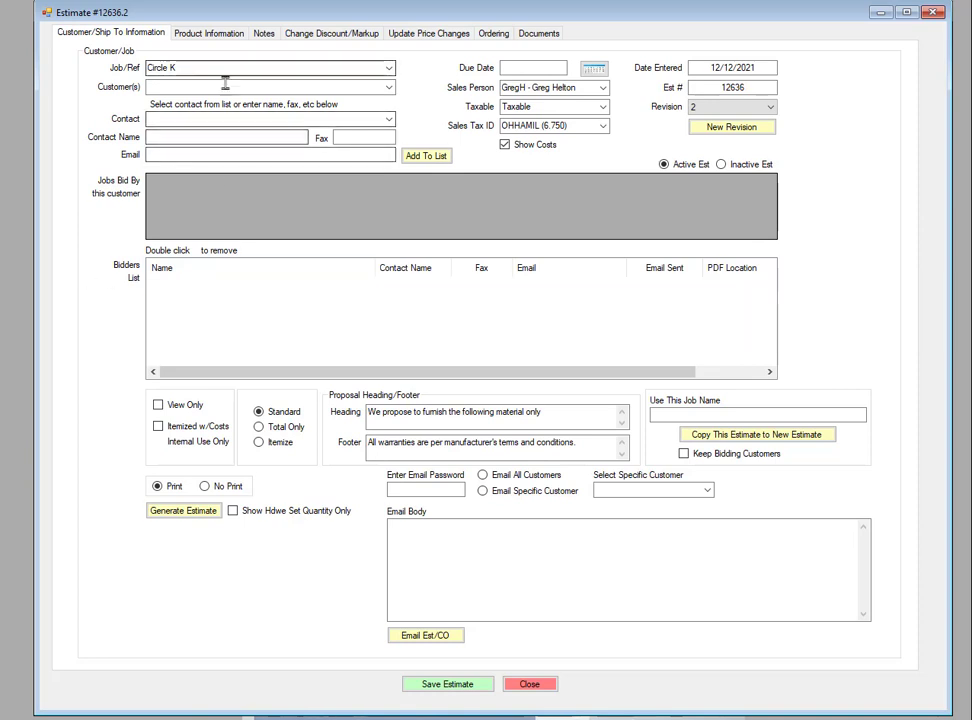
click(389, 87)
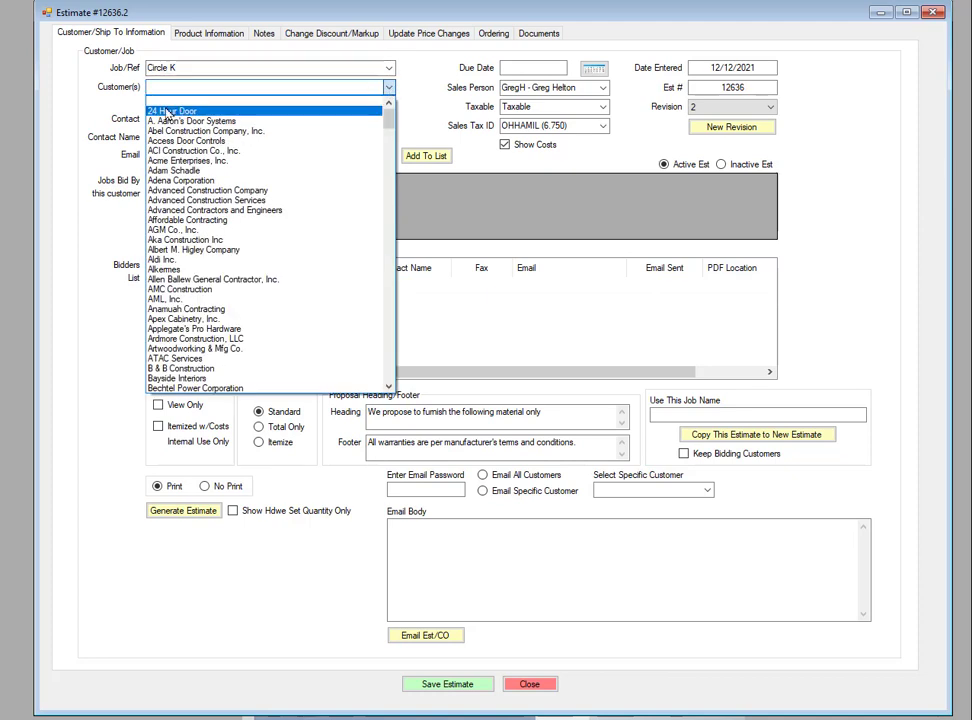
click(170, 110)
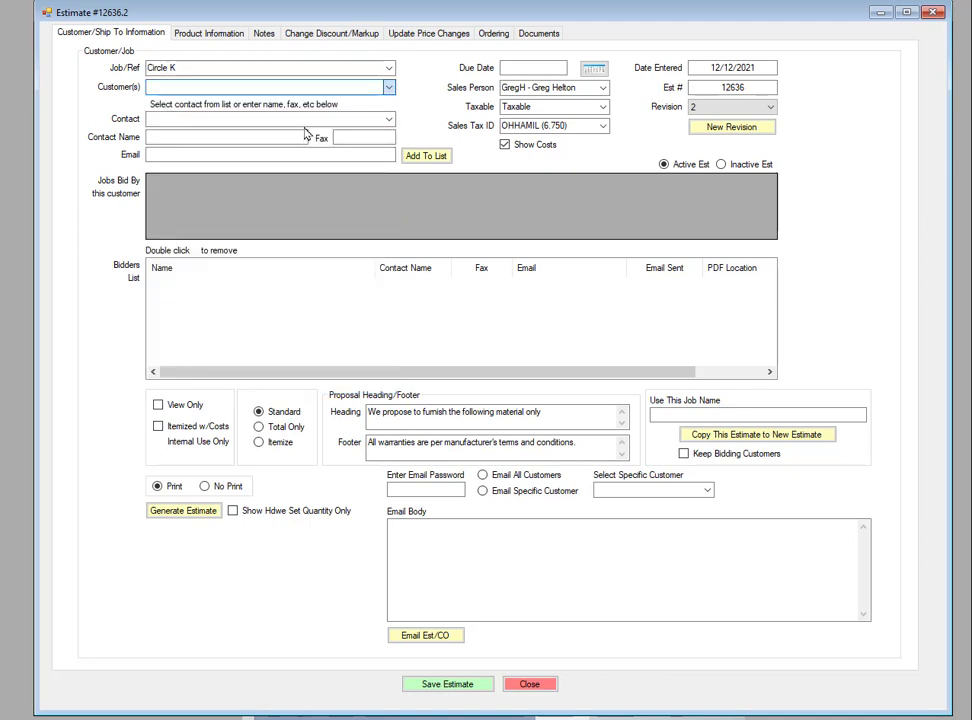
click(389, 119)
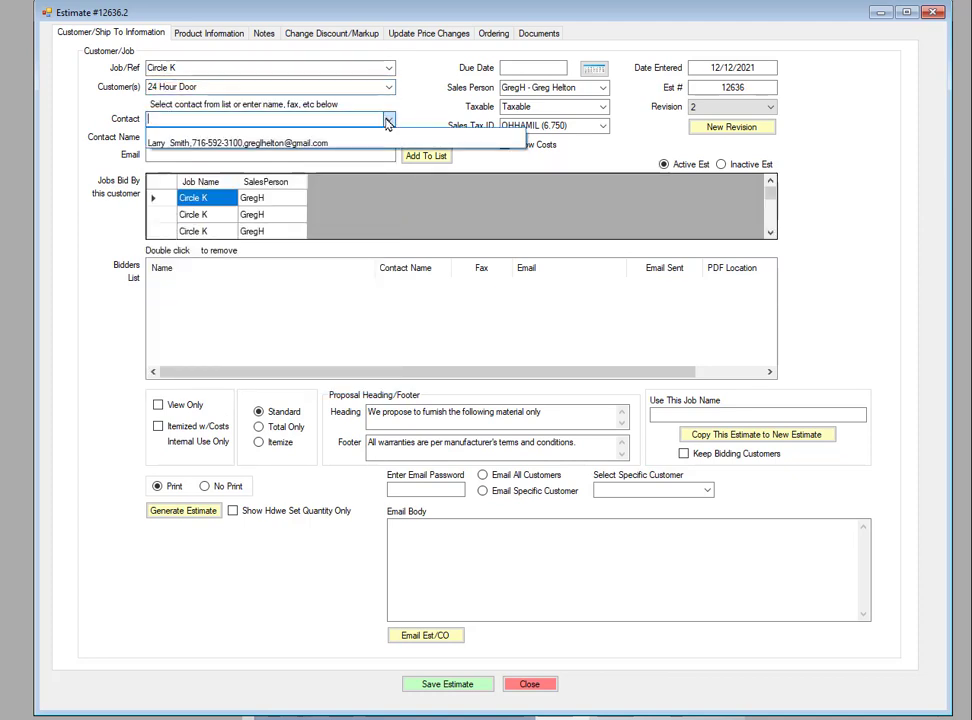
click(246, 146)
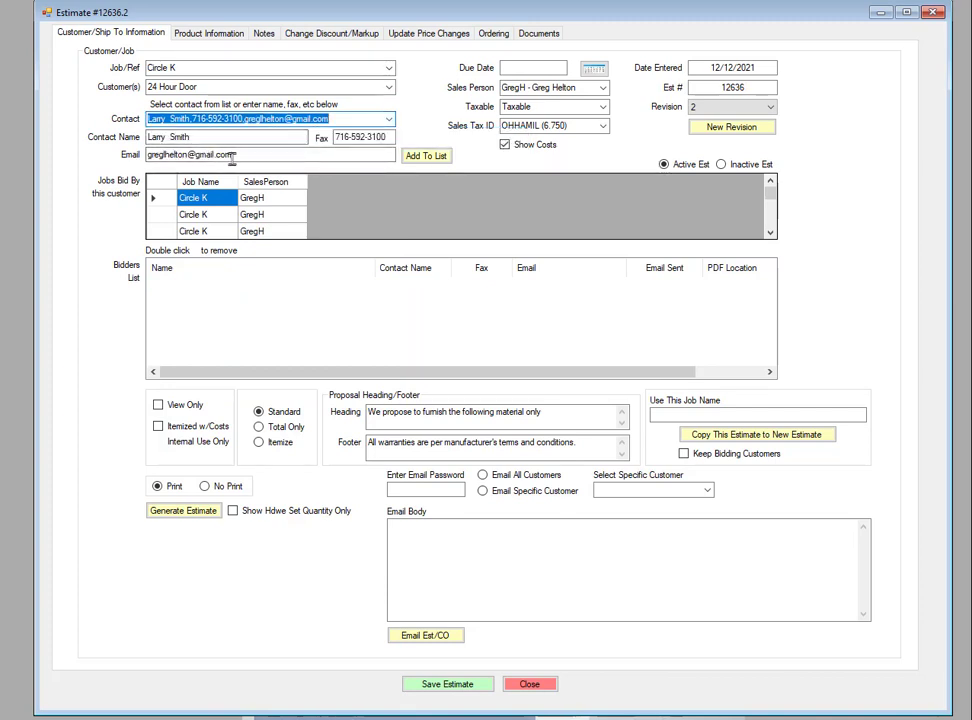
click(431, 160)
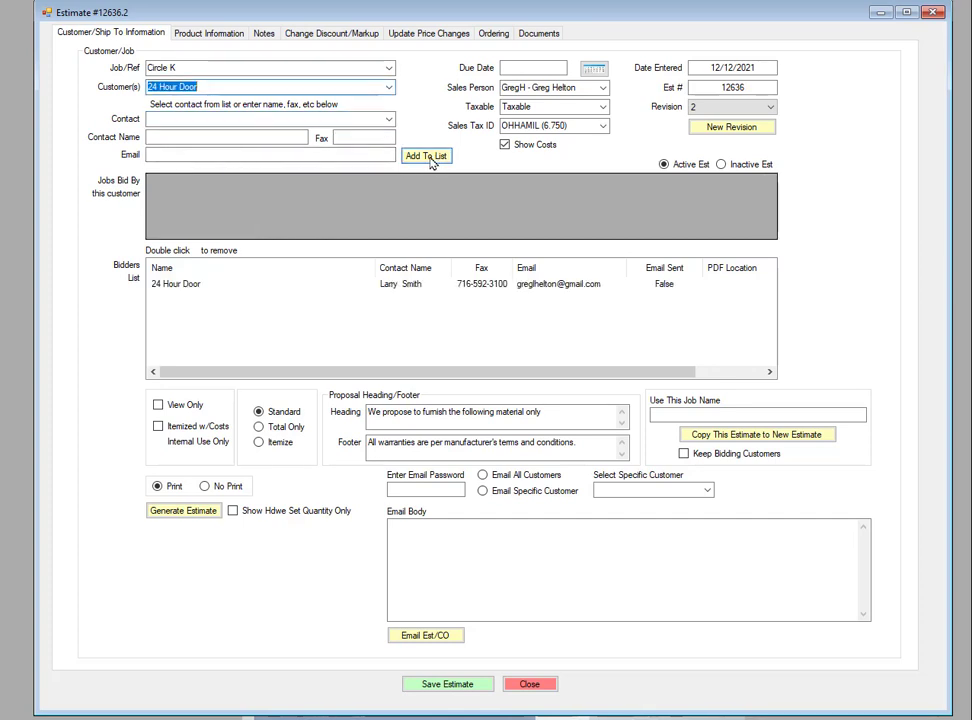
Add A. Aaron's Door Systems to the bidders list with a contact name and e-mail entered manually
click(389, 87)
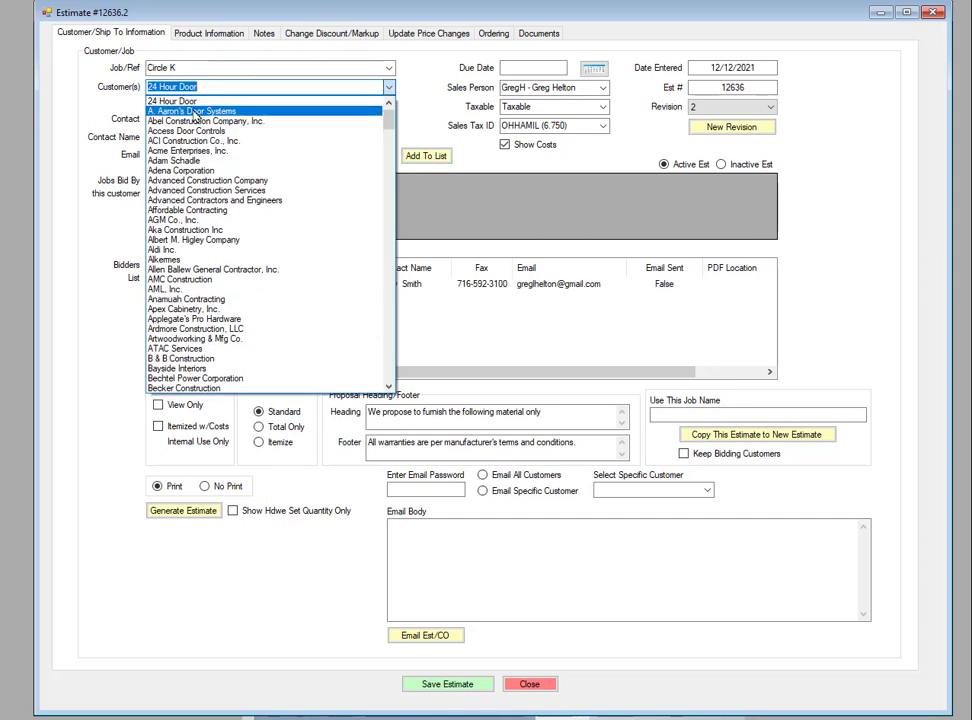
click(196, 115)
click(390, 119)
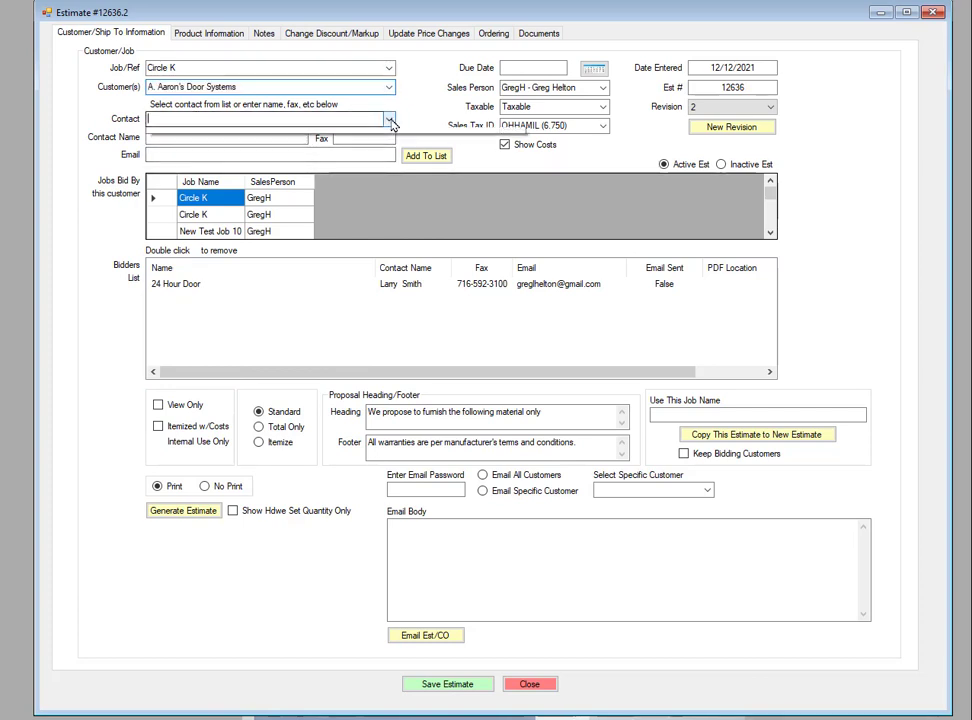
click(177, 138)
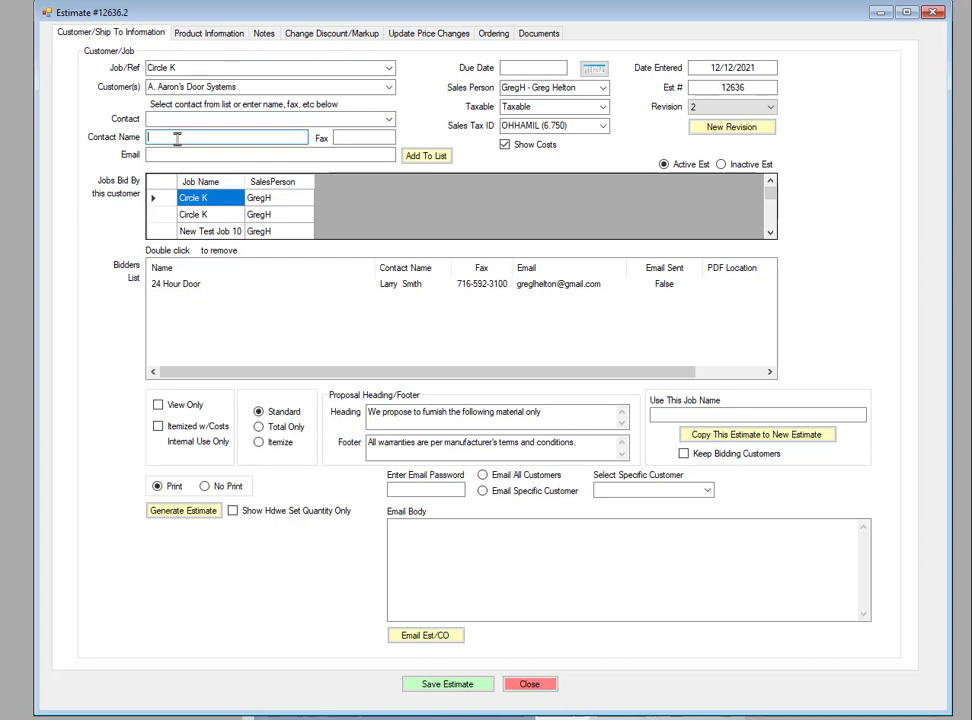
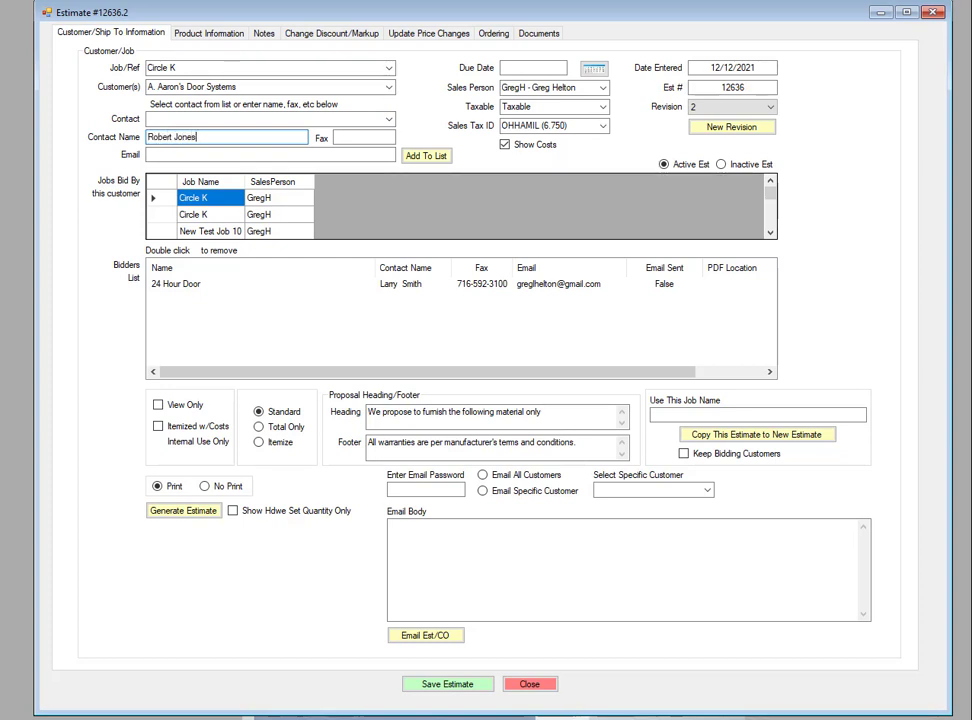
key(Tab)
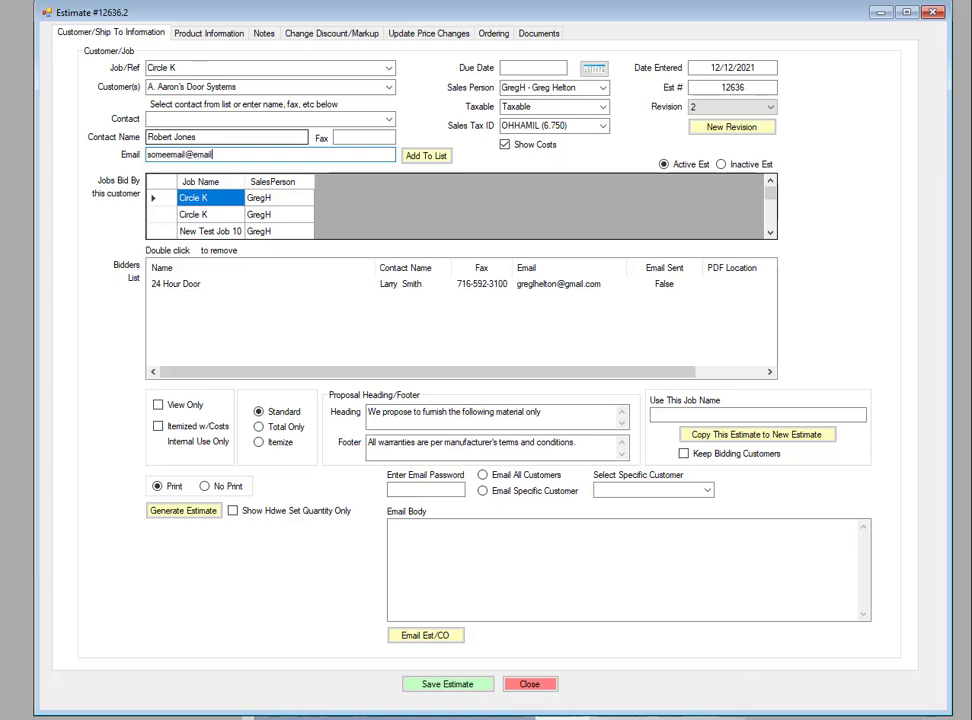
click(427, 156)
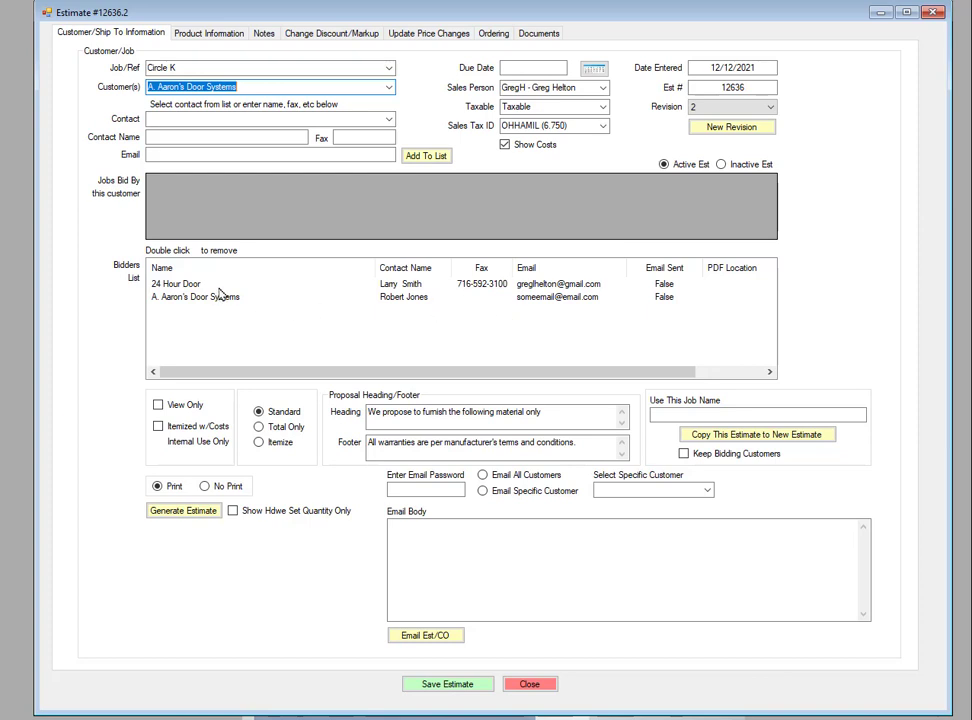
Select Abel Construction Company, Inc. as the customer and enter the contact's name
click(388, 87)
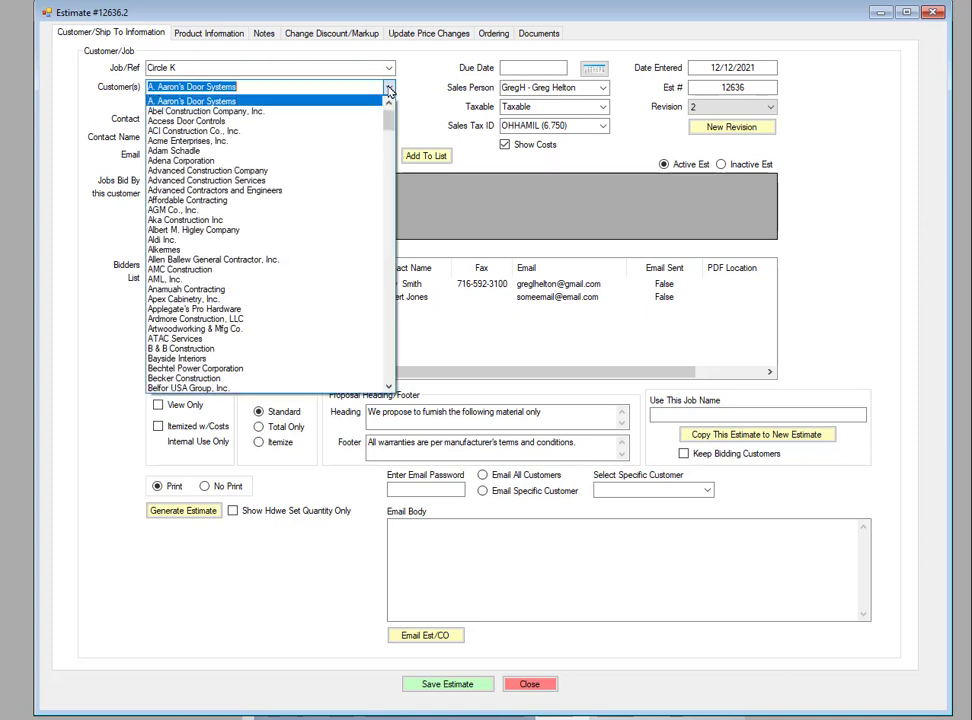
click(198, 111)
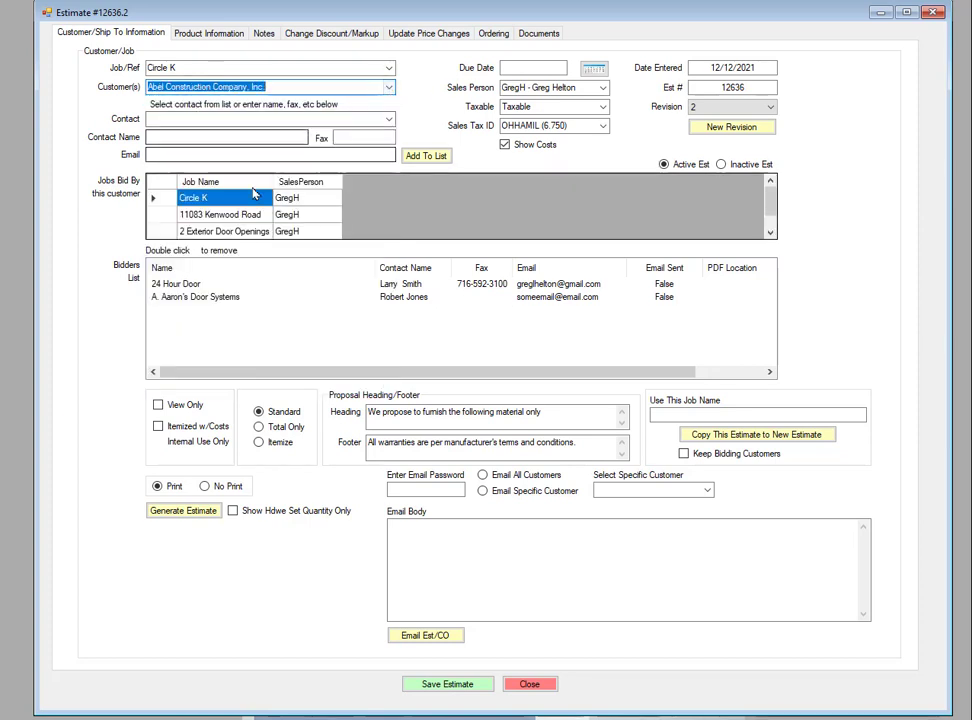
click(256, 137)
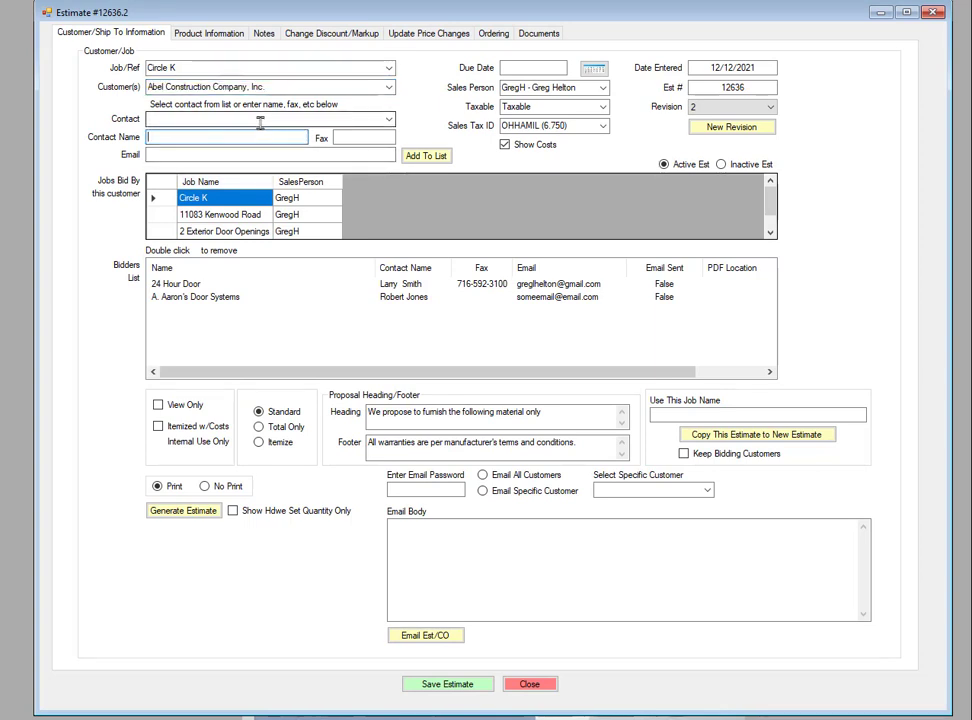
key(Tab)
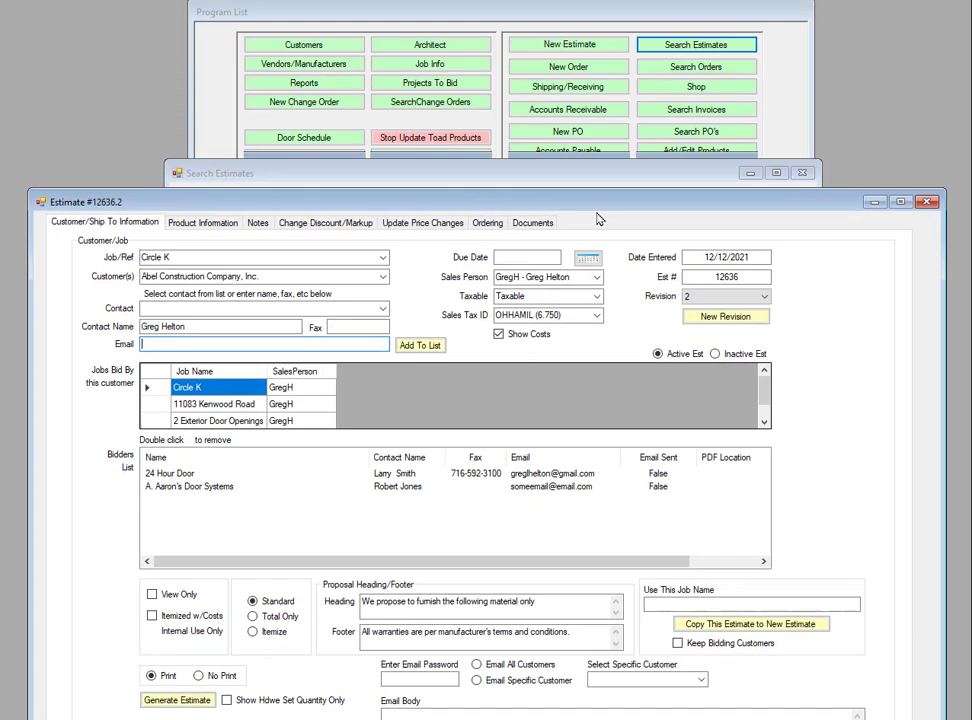
click(794, 95)
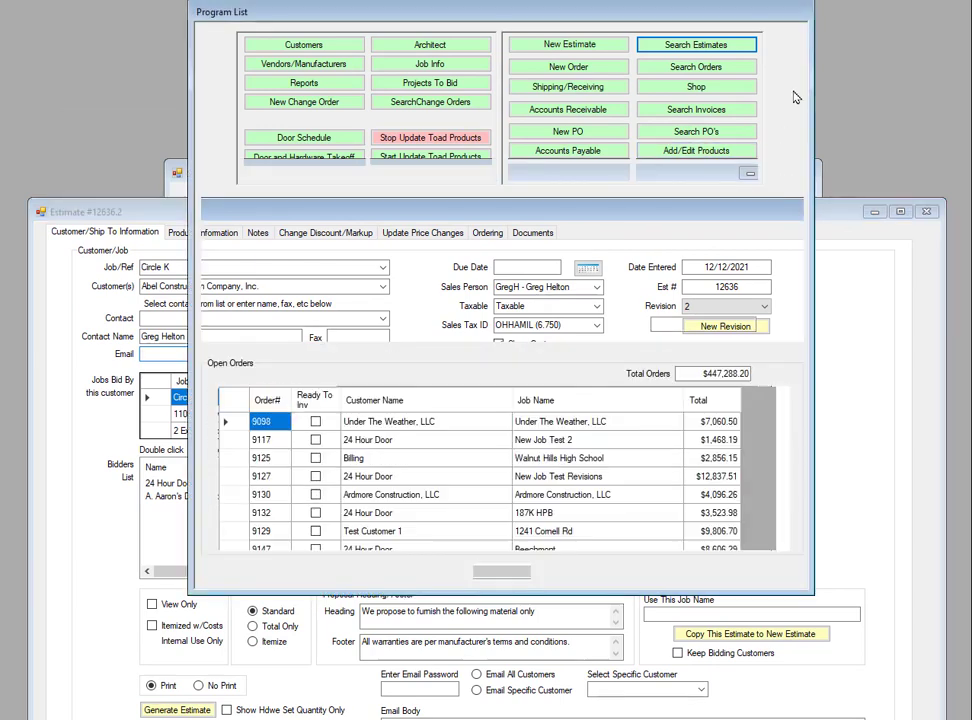
click(699, 178)
click(572, 224)
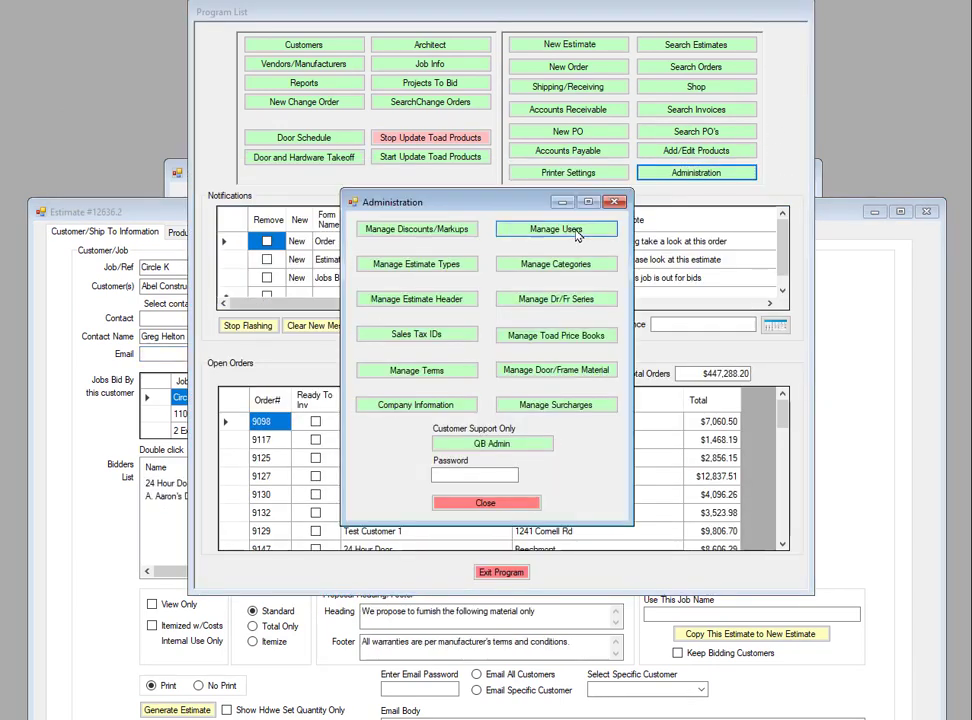
click(450, 147)
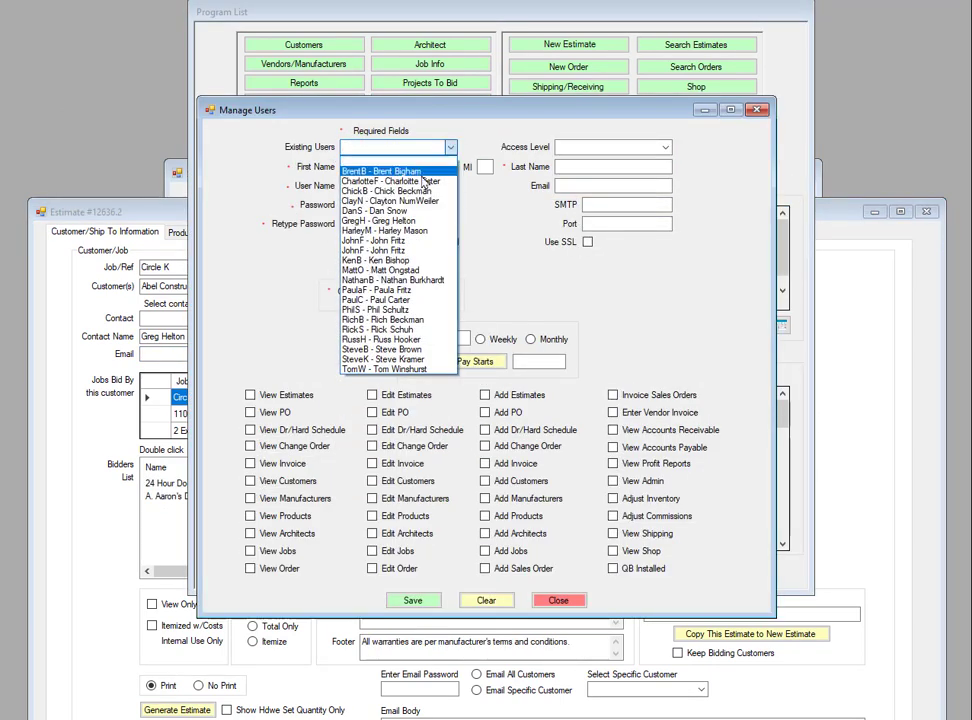
click(382, 222)
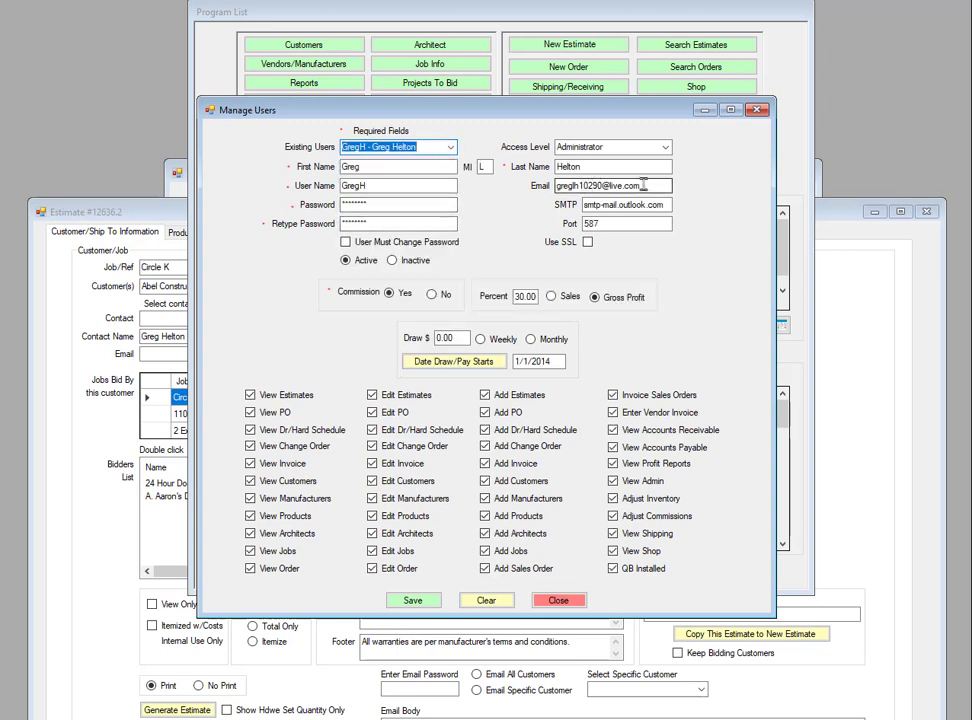
drag(638, 185, 498, 183)
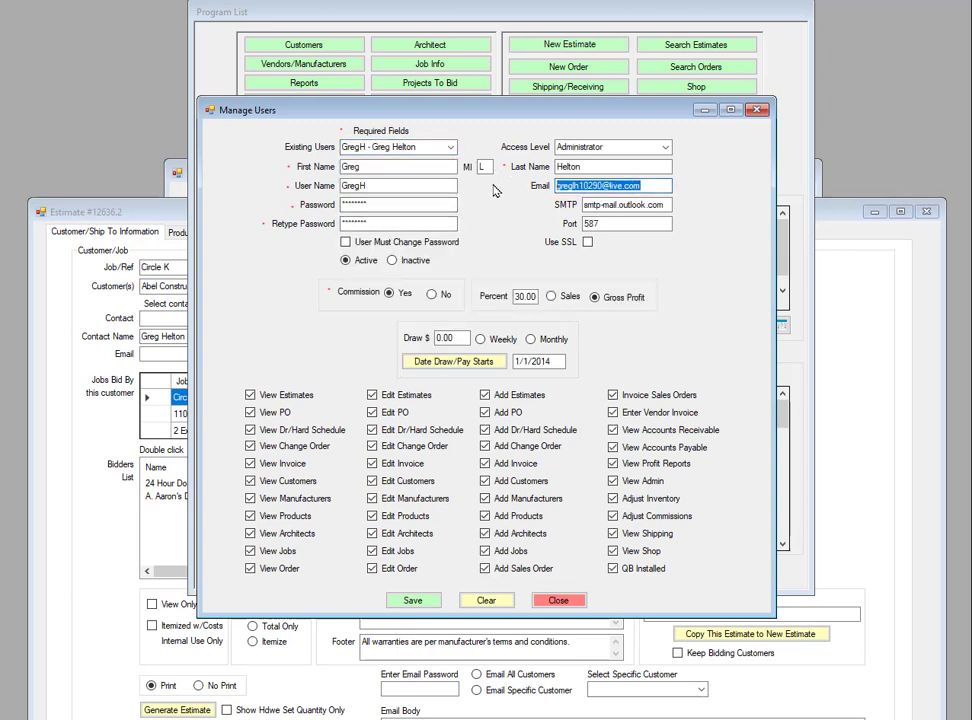
click(758, 109)
Paste the e-mail address and add Abel Construction Company, Inc. to the bidders list
drag(170, 224, 147, 28)
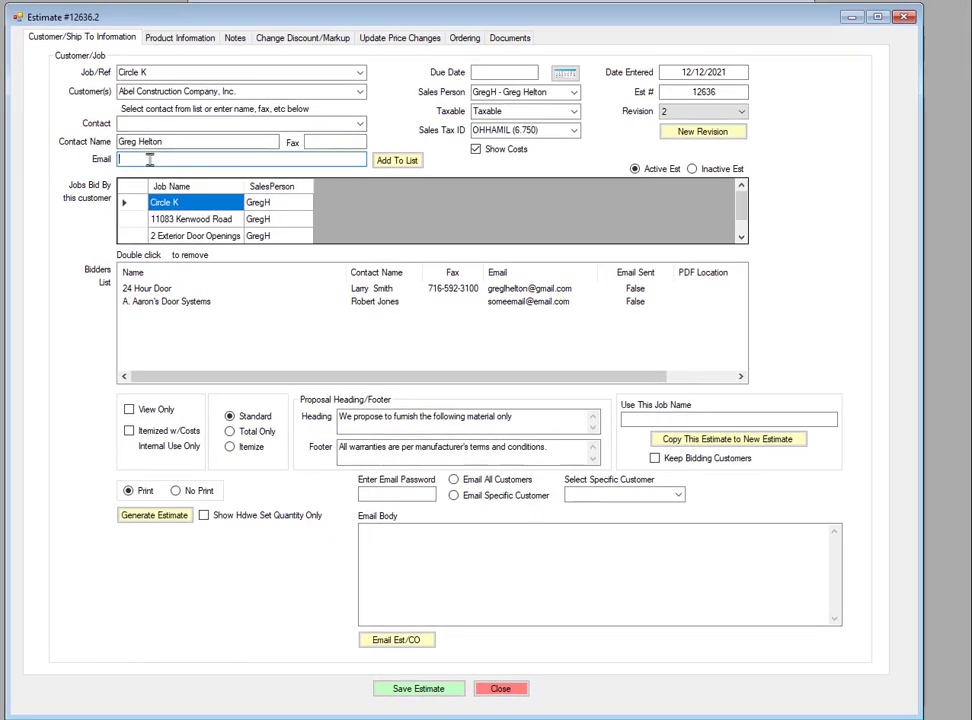
key(ctrl+v)
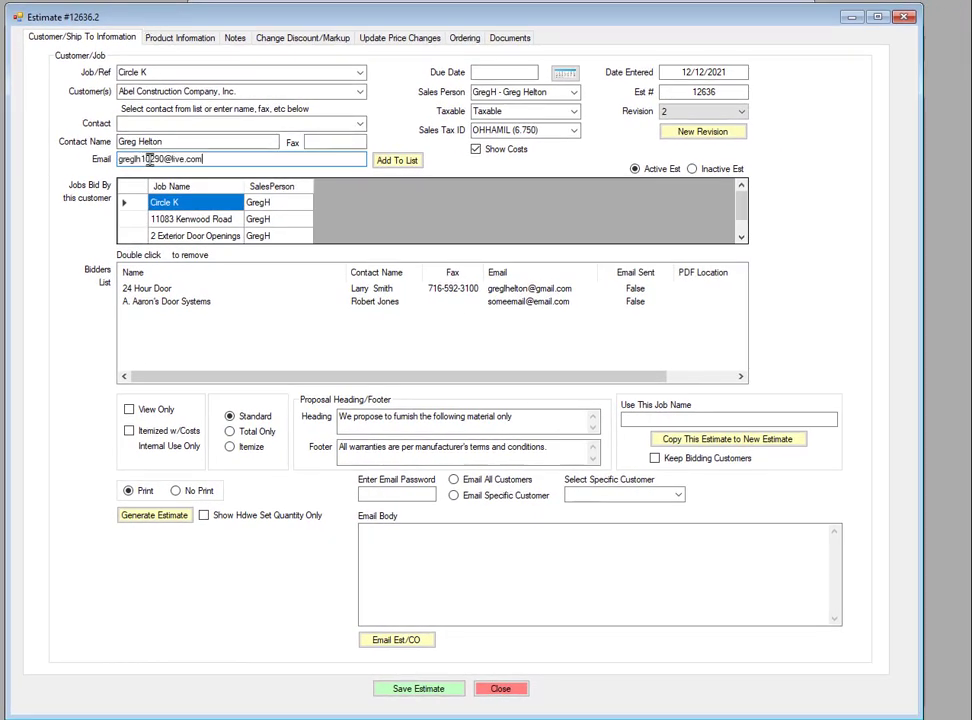
click(398, 164)
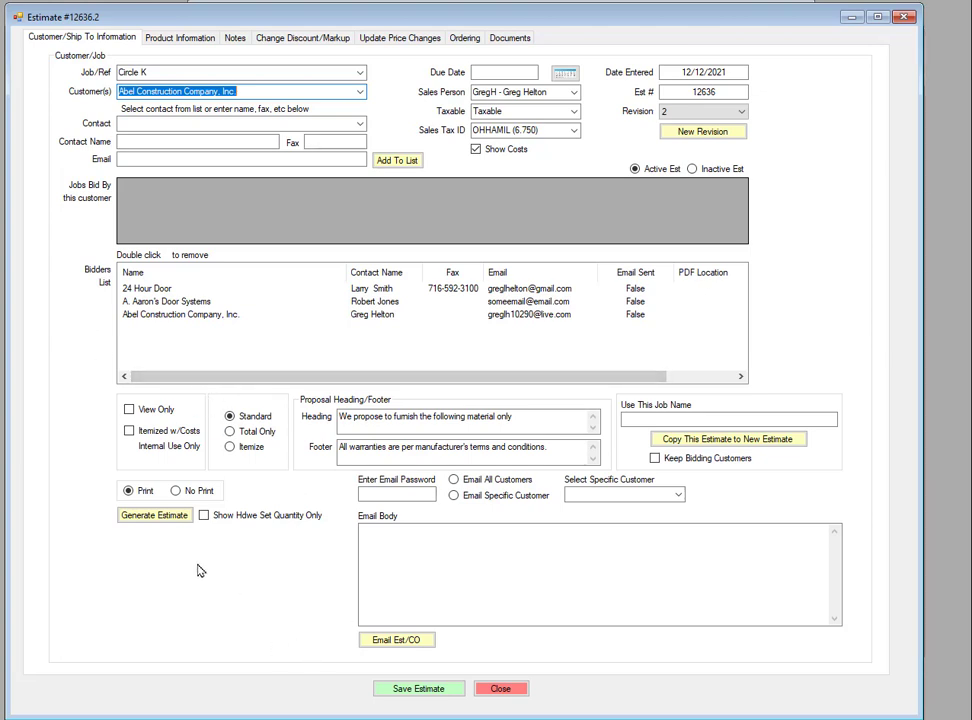
Generate the estimate with No Print selected and acknowledge the saved-estimates message
click(177, 491)
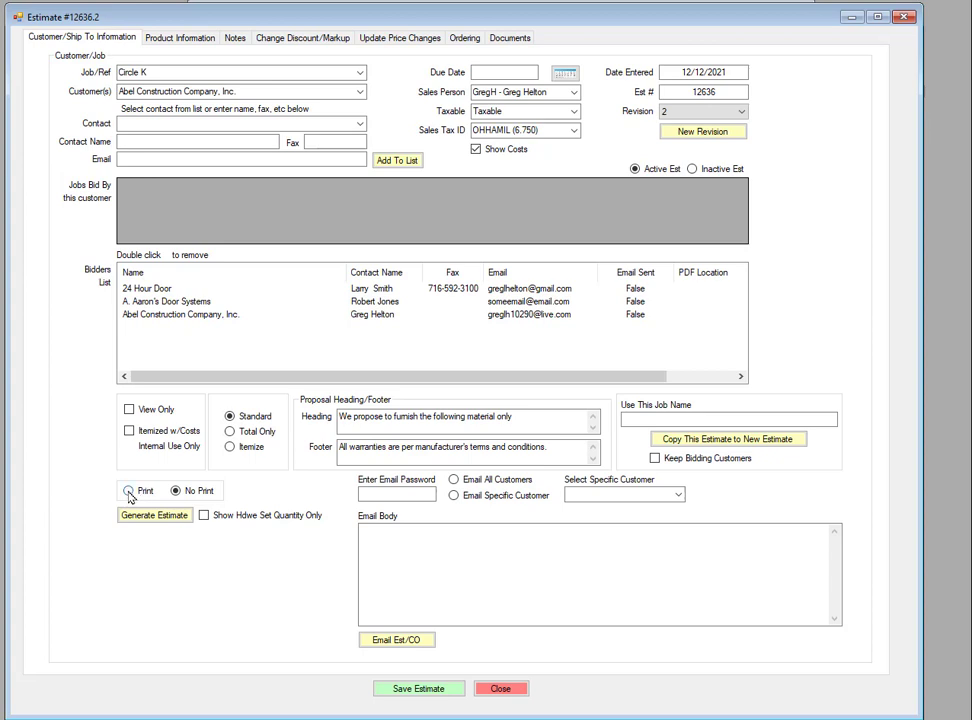
click(166, 518)
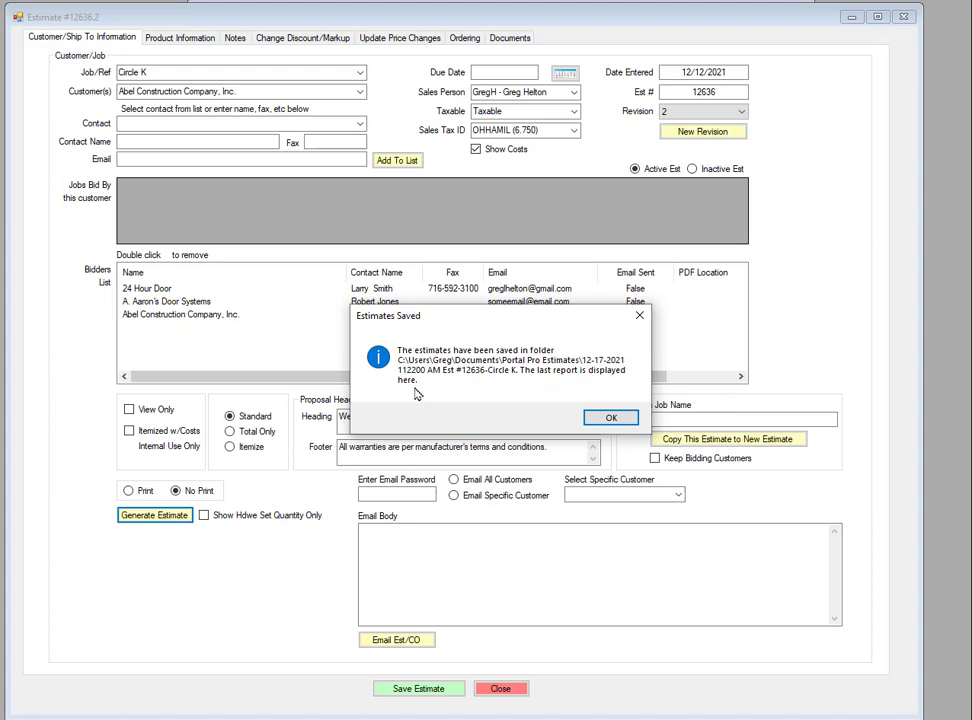
click(610, 419)
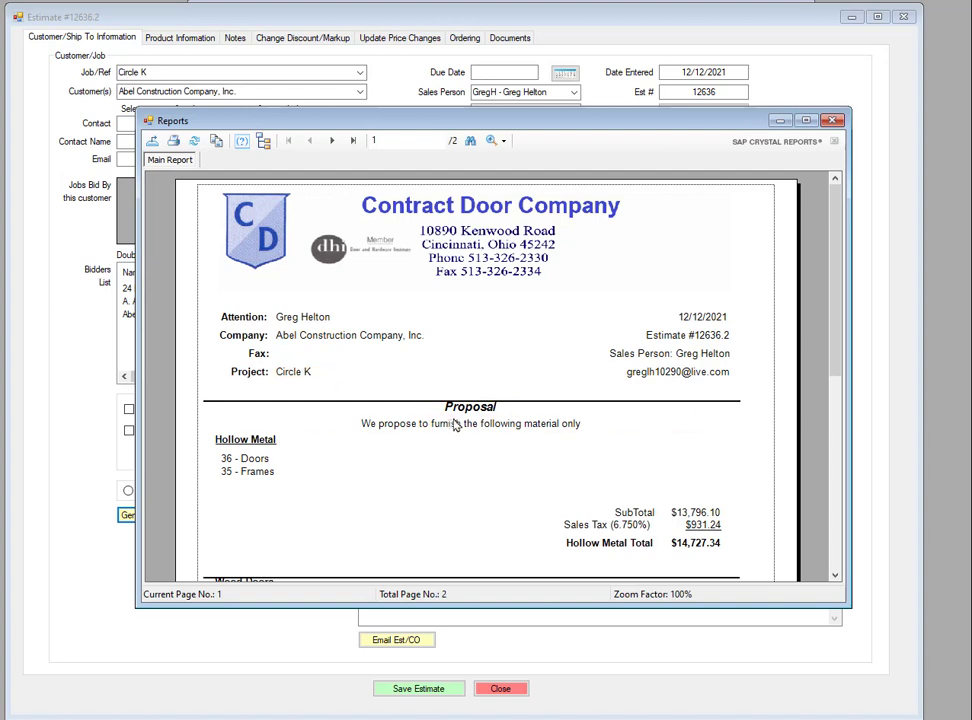
Scroll through the generated estimate report and close it
scroll(458, 428, down, 5)
scroll(562, 276, up, 5)
click(835, 124)
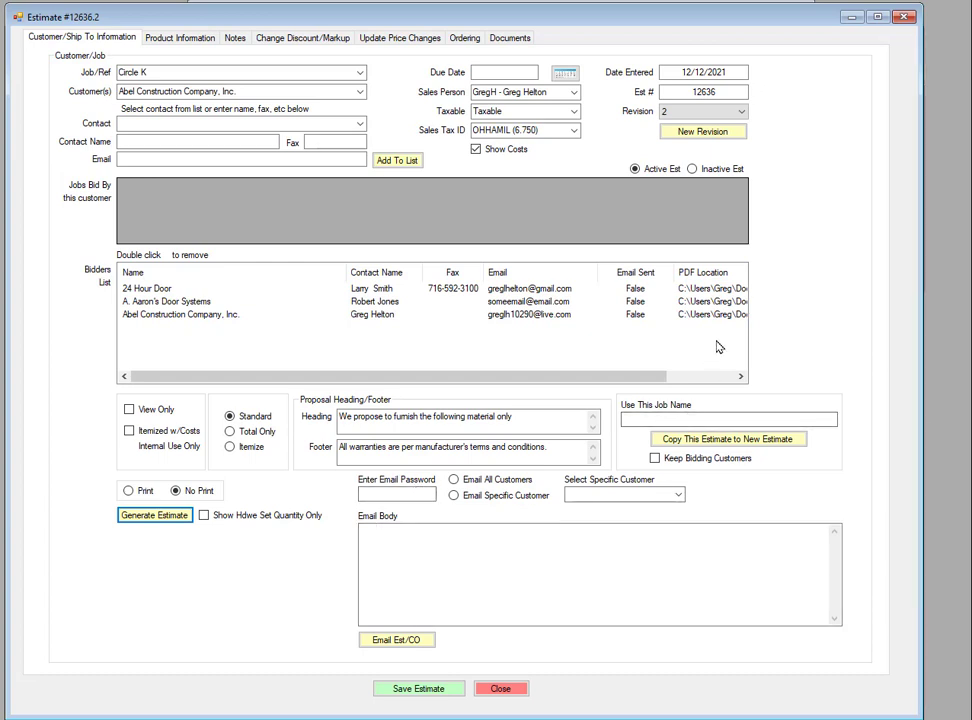
Enter the email account password for sending estimates
click(432, 494)
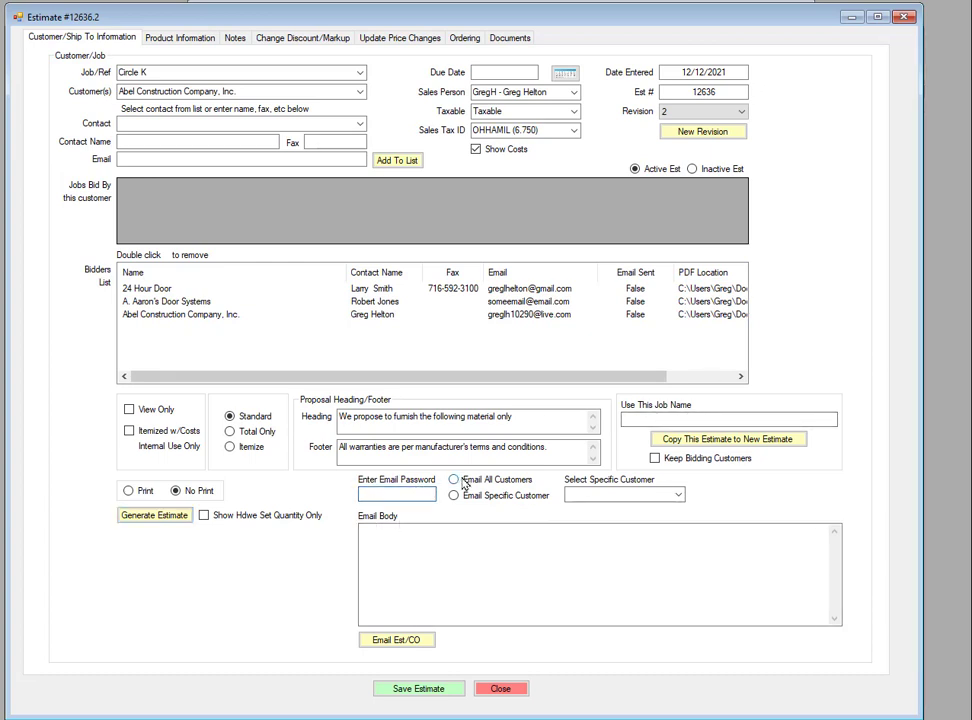
text(****)
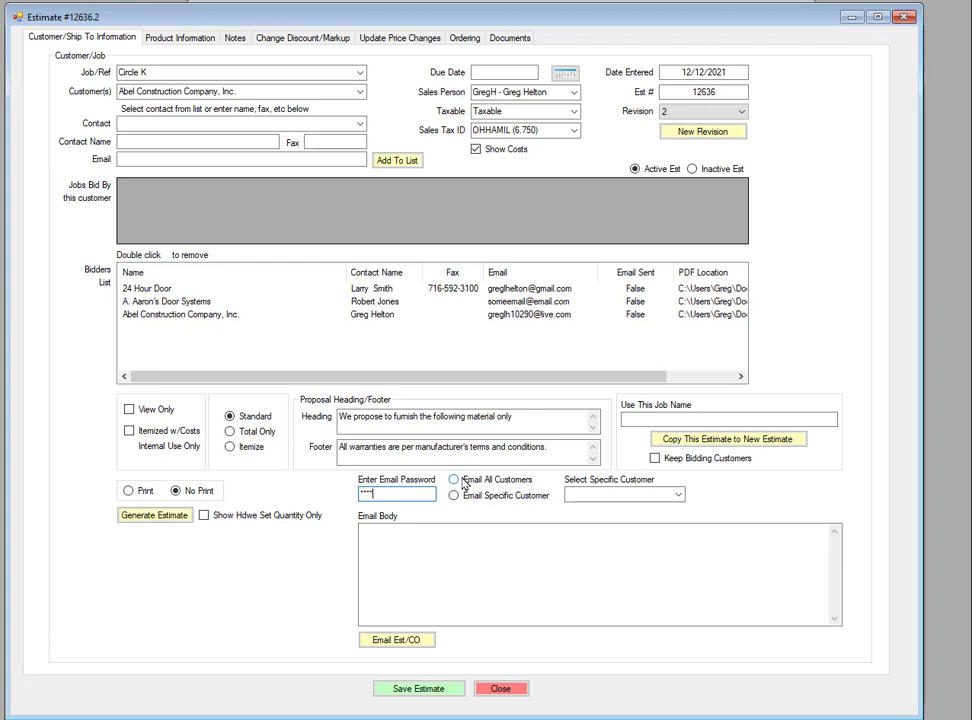
text(****)
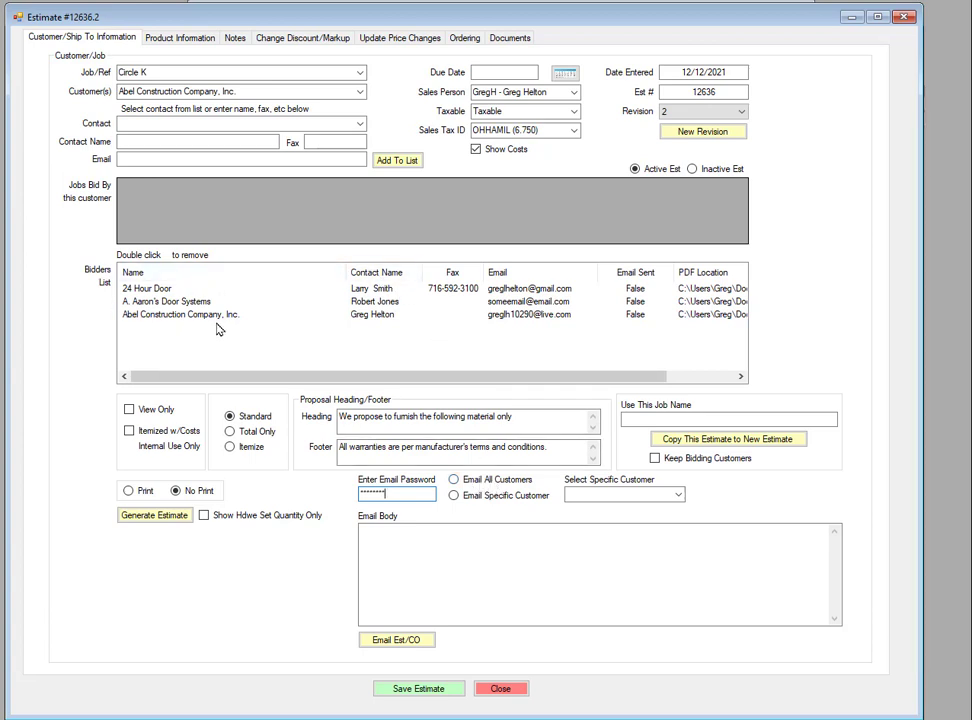
Choose to email a specific customer and select Abel Construction Company, Inc. as the recipient
click(455, 497)
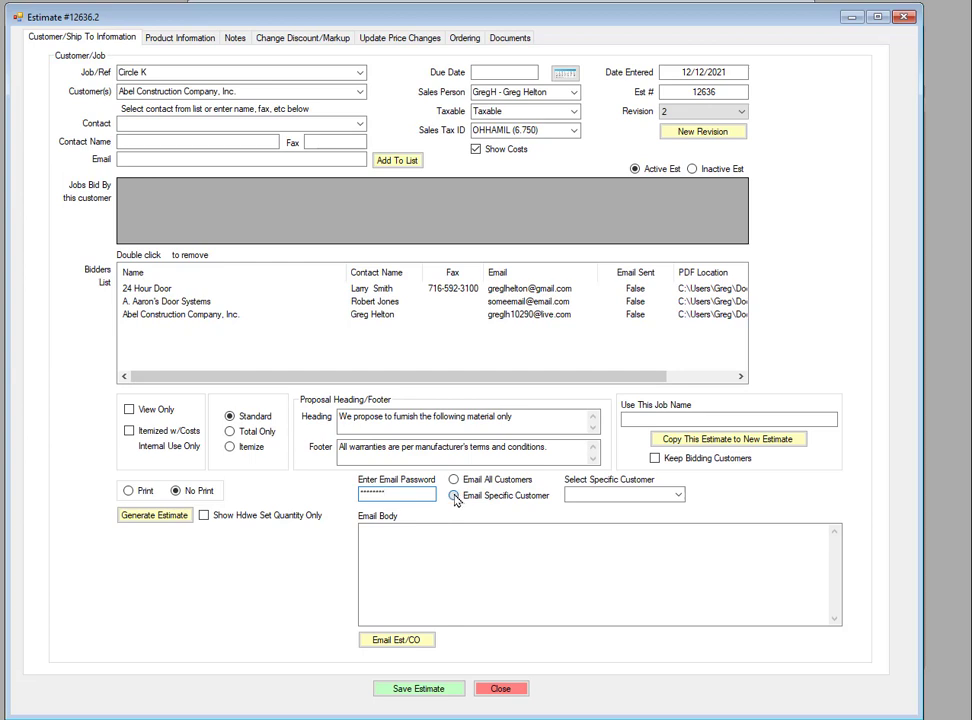
click(678, 495)
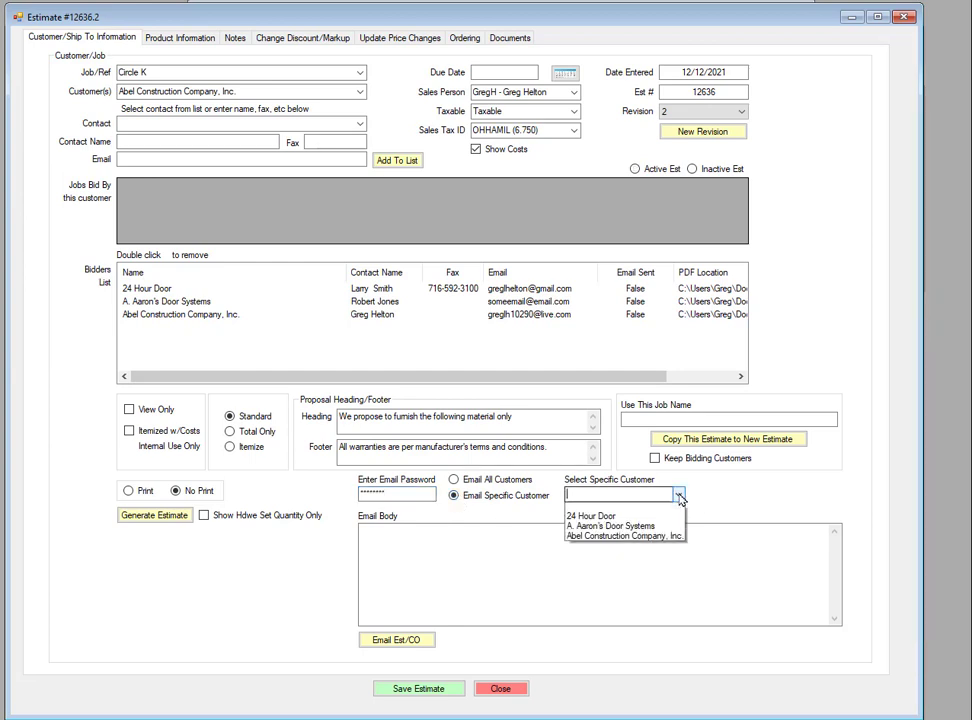
click(610, 540)
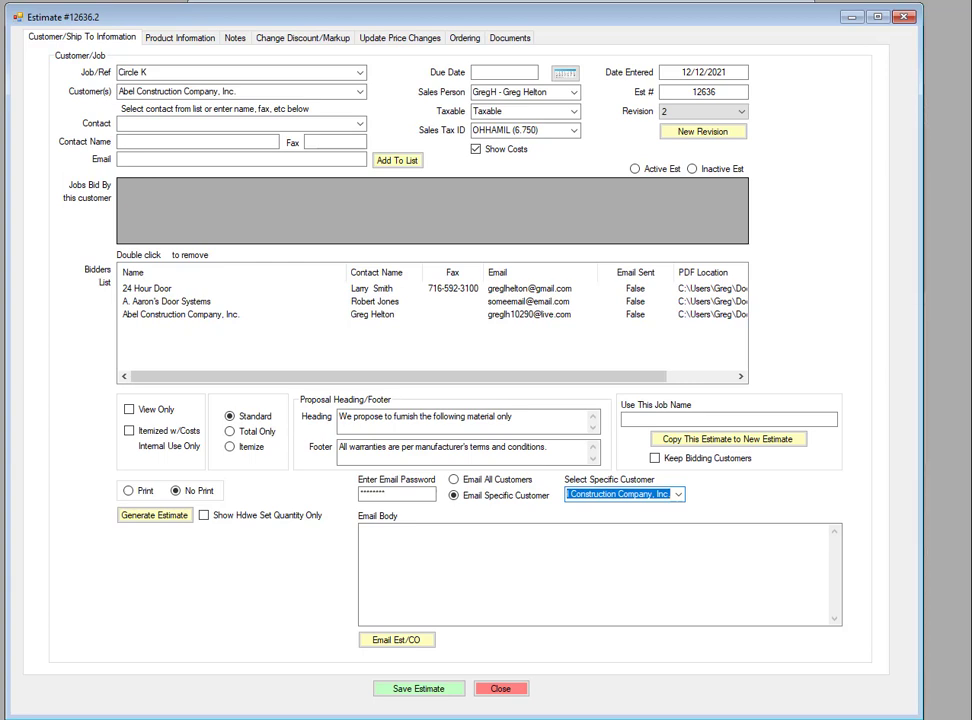
Write the email body: "Attached please see estimate for Circle K", "If you have any questons please call or email.", then "Thanks" and the sender's name
click(390, 533)
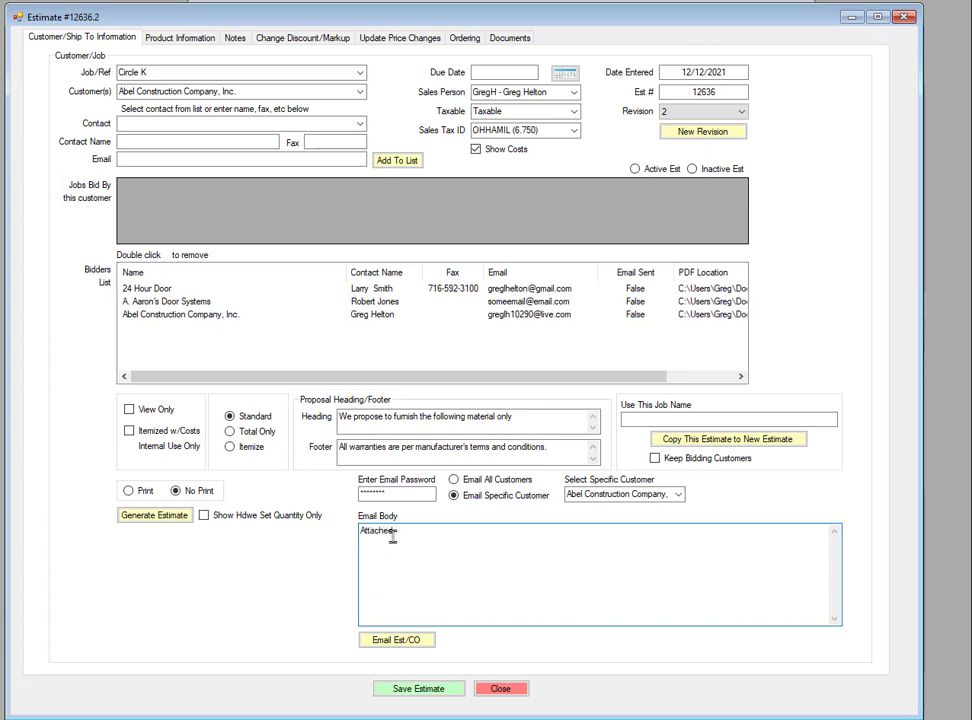
text(please see estimate for Circle )
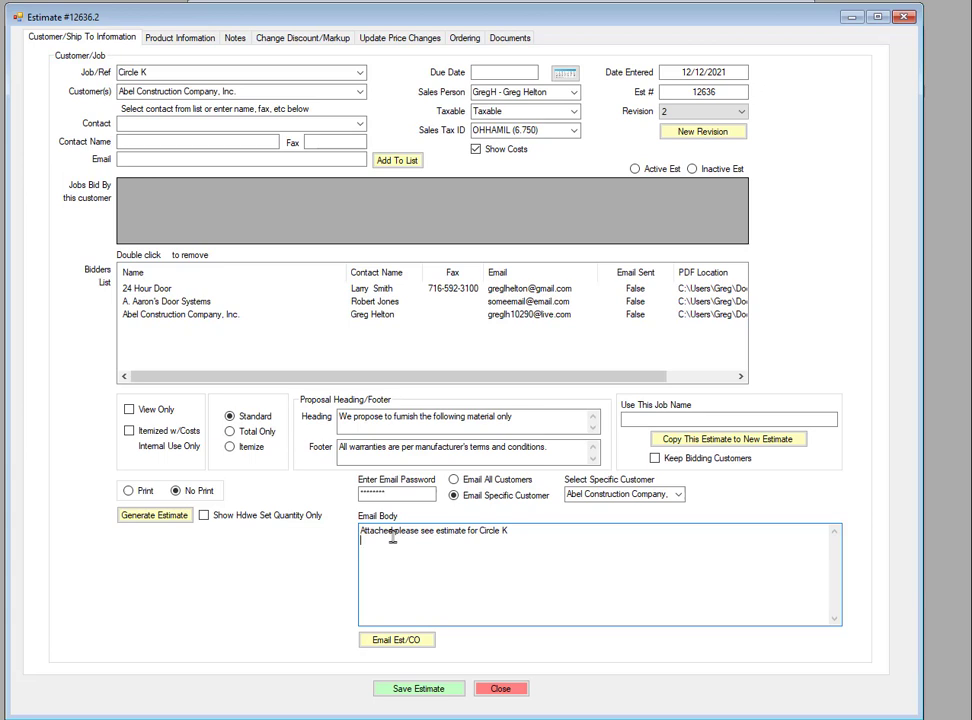
text(K)
key(Return)
text(If you have any questons please call or ea)
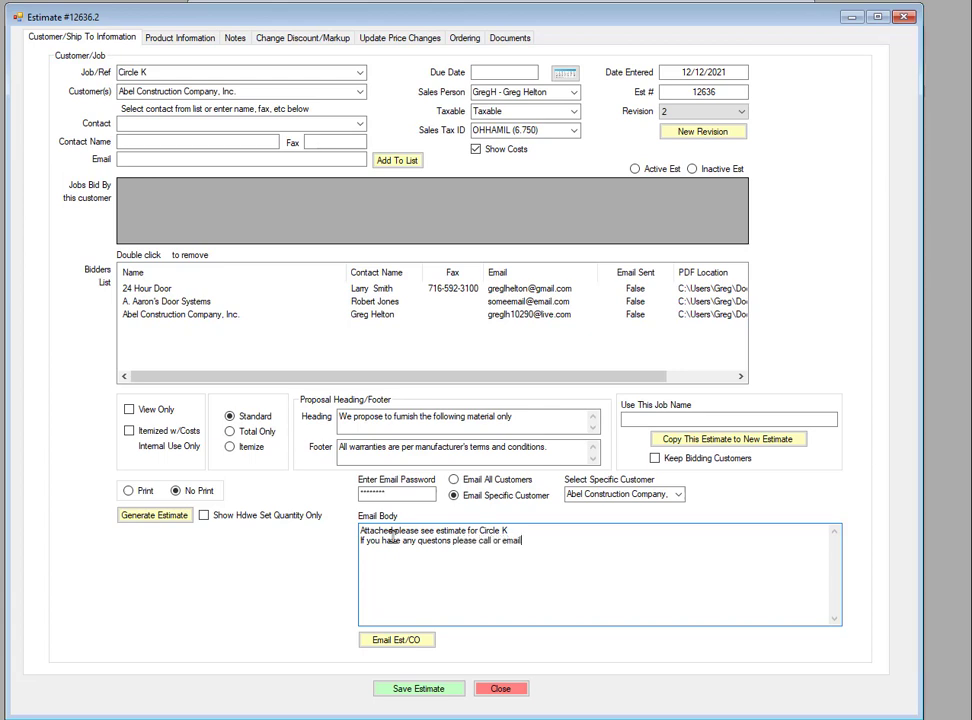
text(ail.)
key(Return)
key(Return)
text(than)
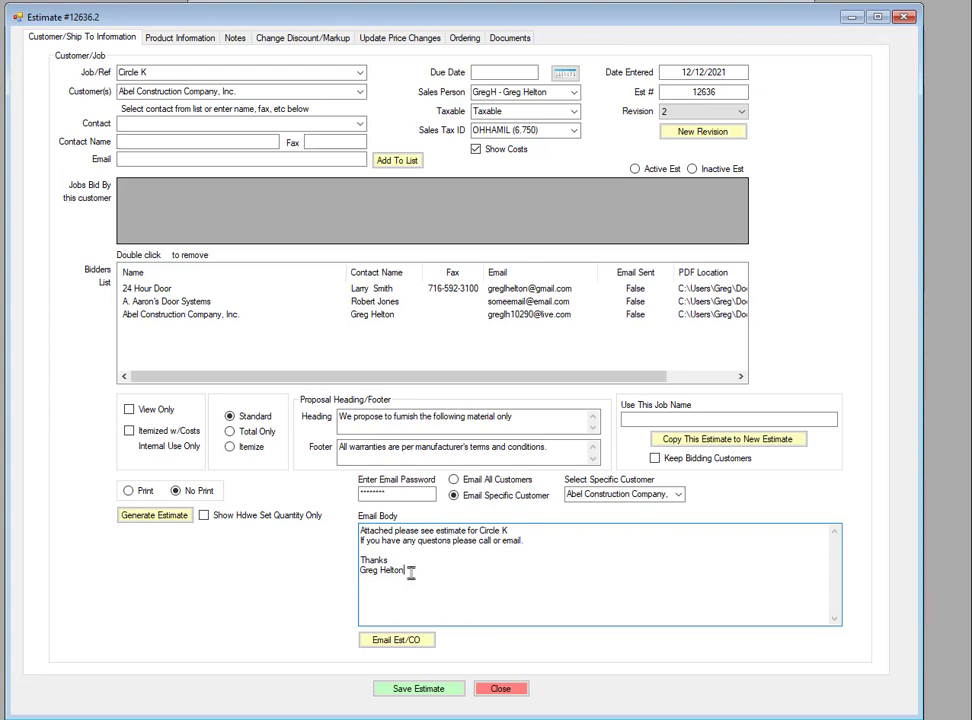
Email the estimate to the selected customer and acknowledge the completion message
click(407, 638)
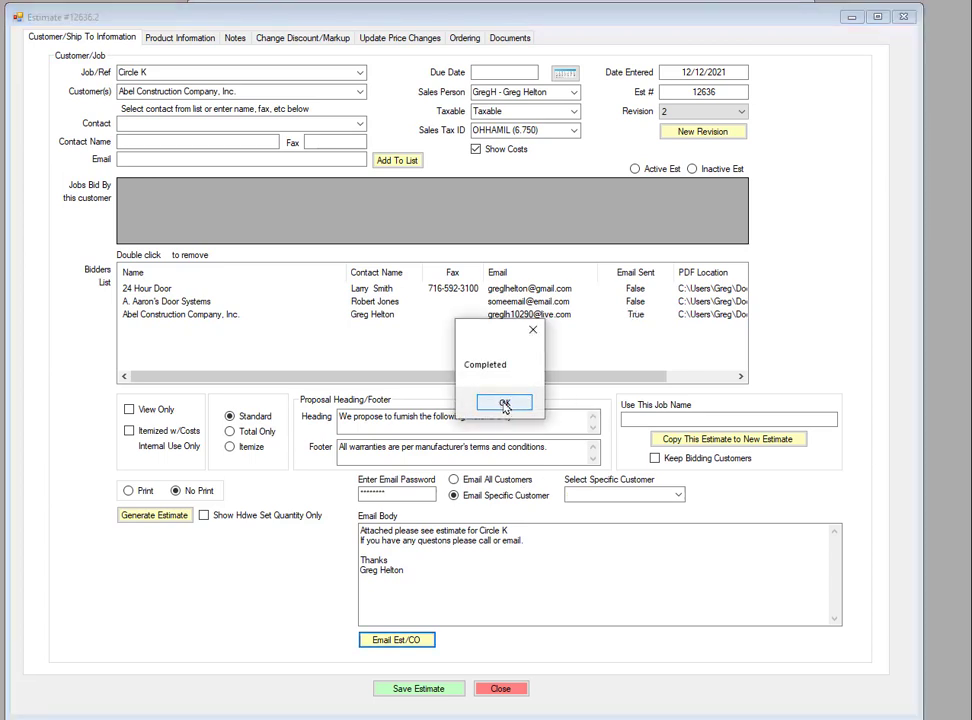
click(505, 404)
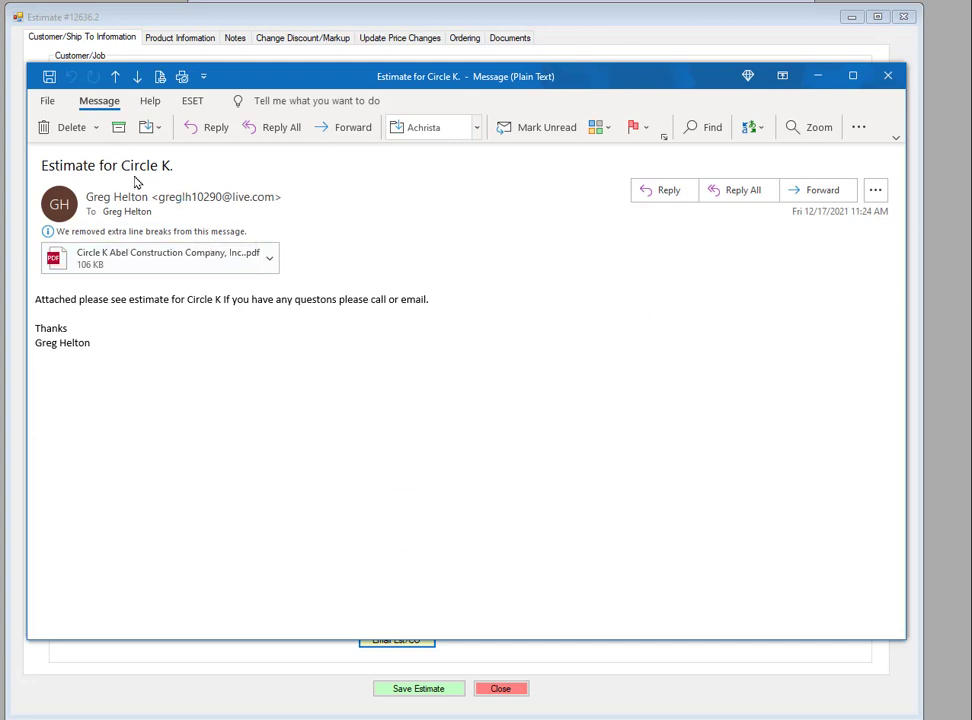
Open the estimate PDF attached to the received email to review it, then close the PDF viewer and the message
double_click(160, 259)
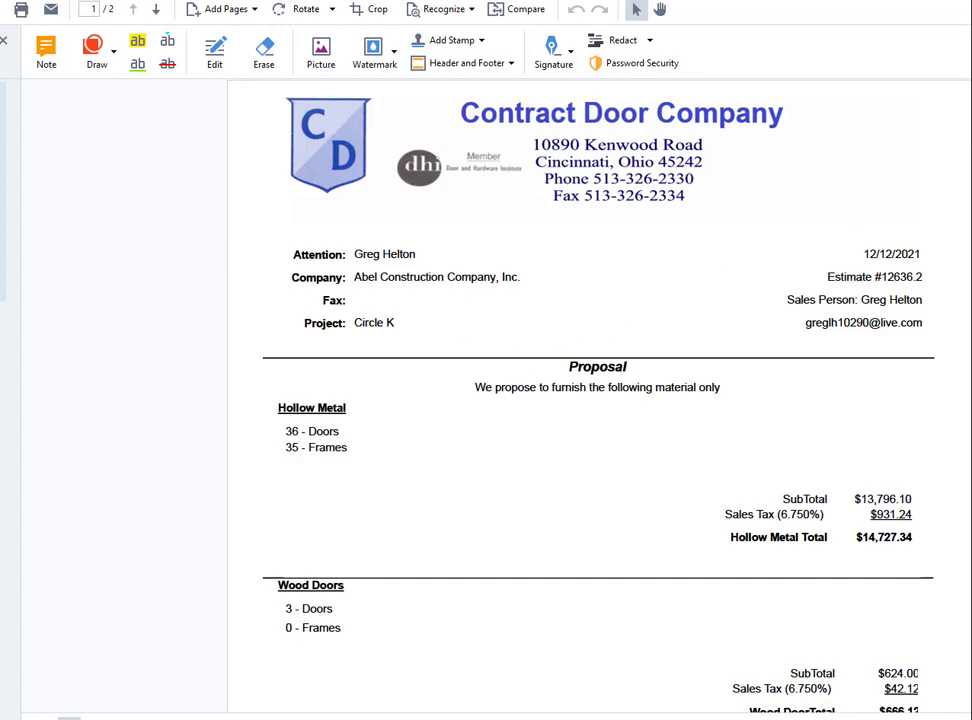
click(971, 0)
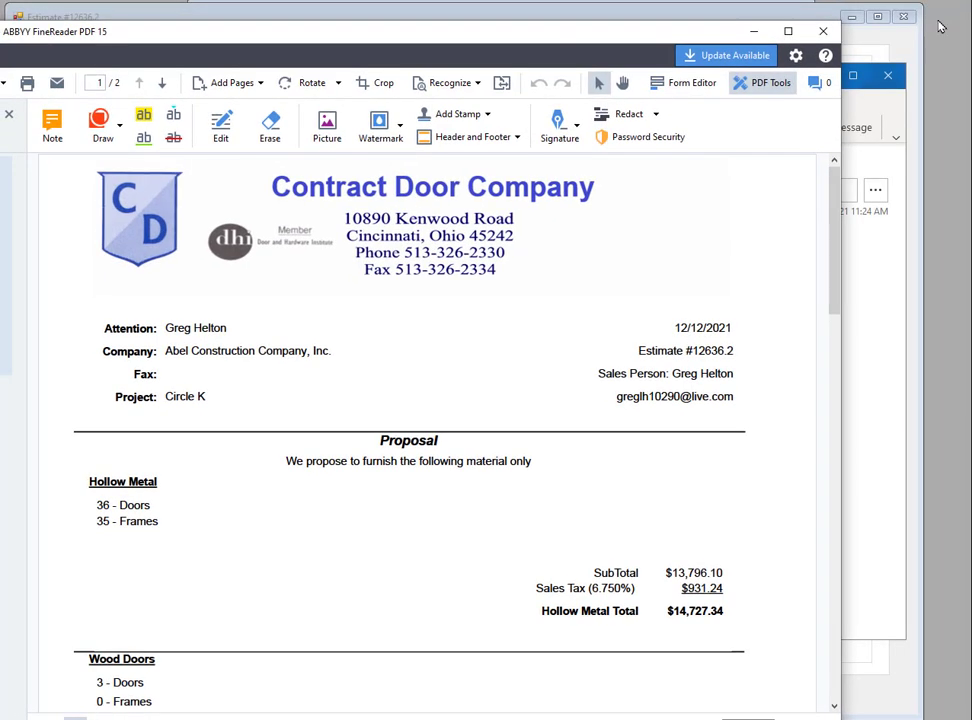
drag(428, 25, 555, 31)
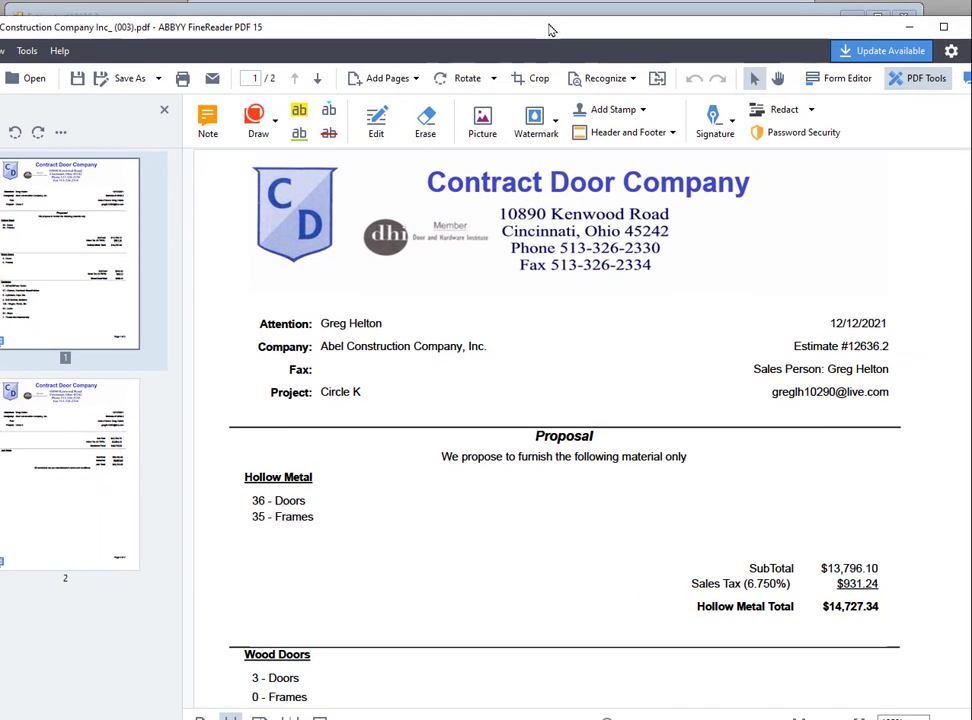
click(966, 26)
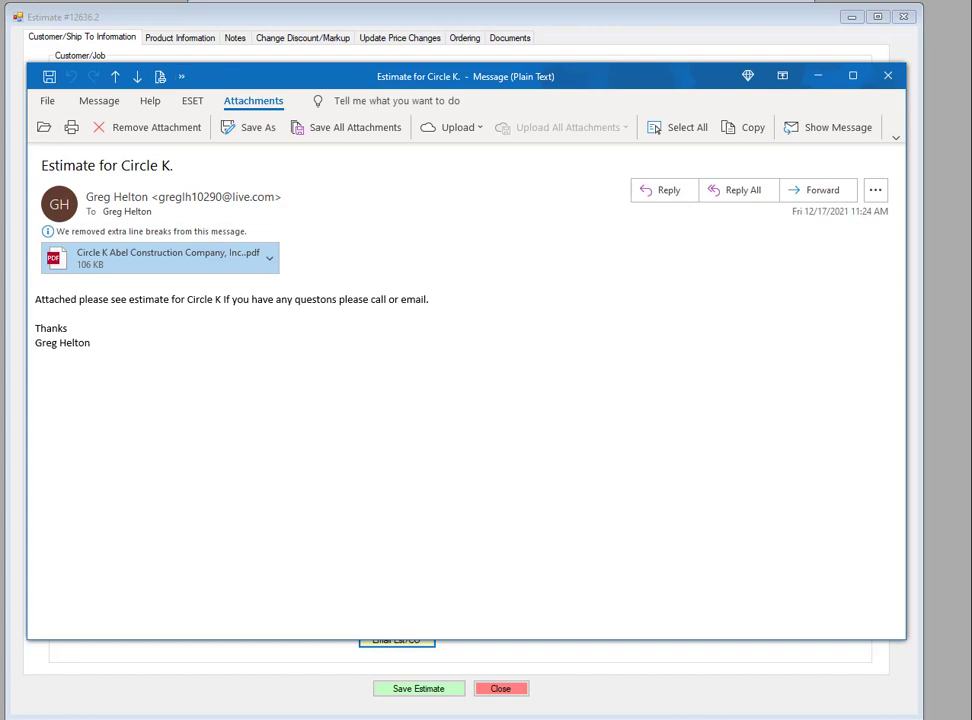
click(886, 77)
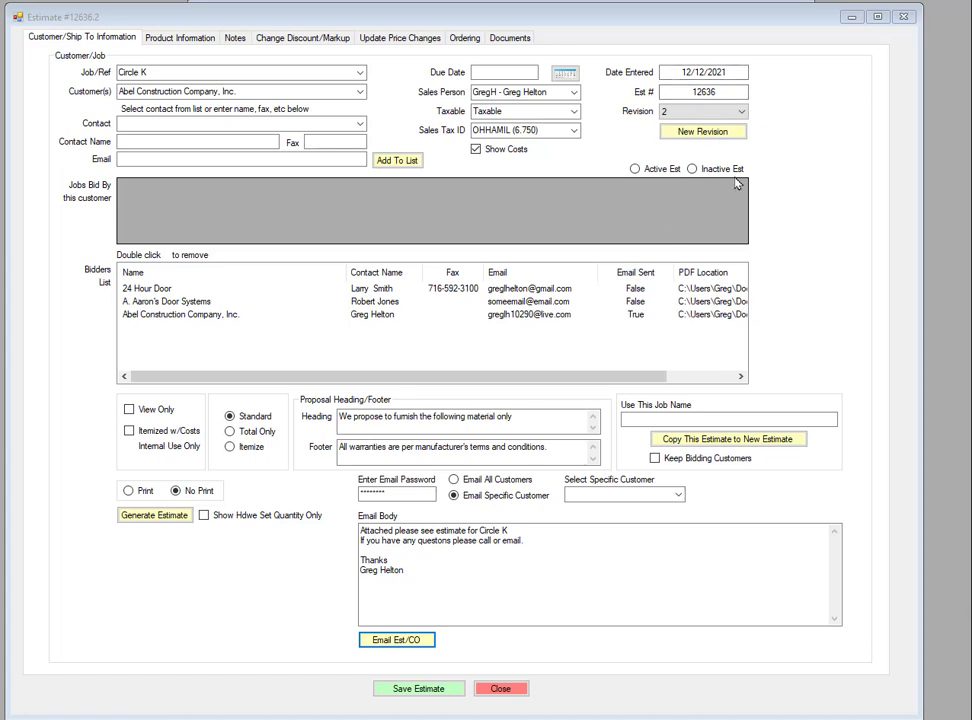
Open Manage Users from Administration and load the sending user's account to review its email settings
drag(699, 16, 699, 221)
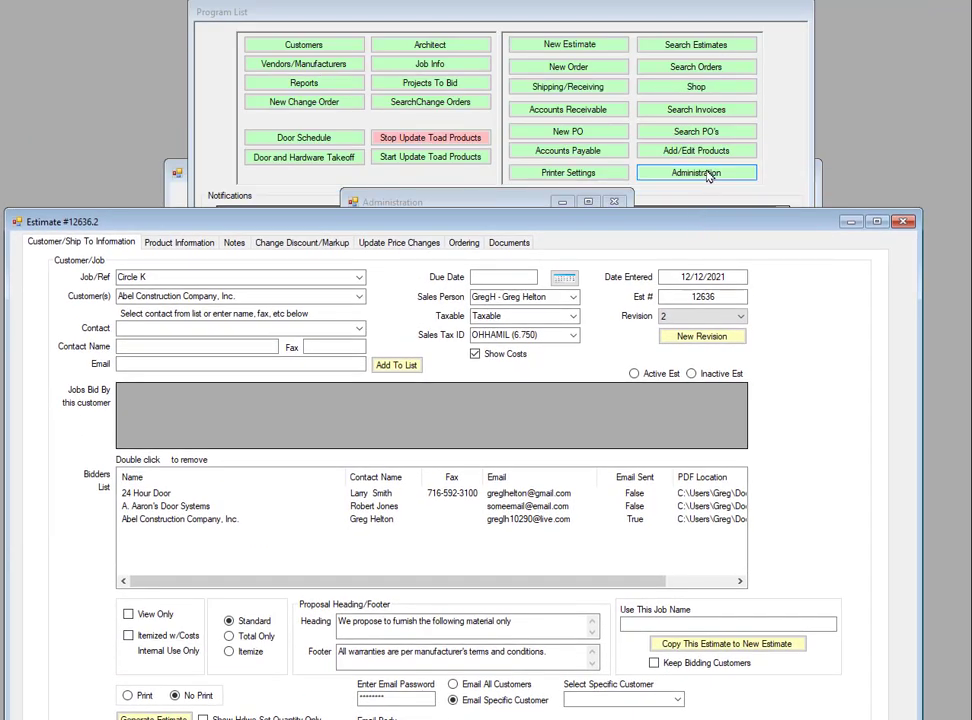
click(704, 174)
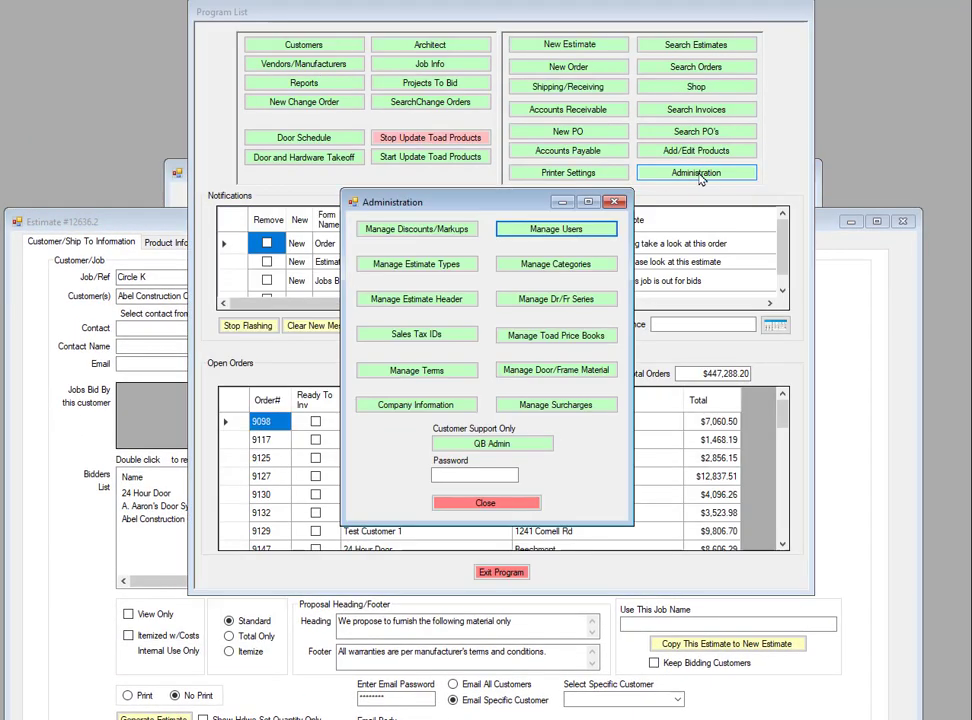
click(570, 231)
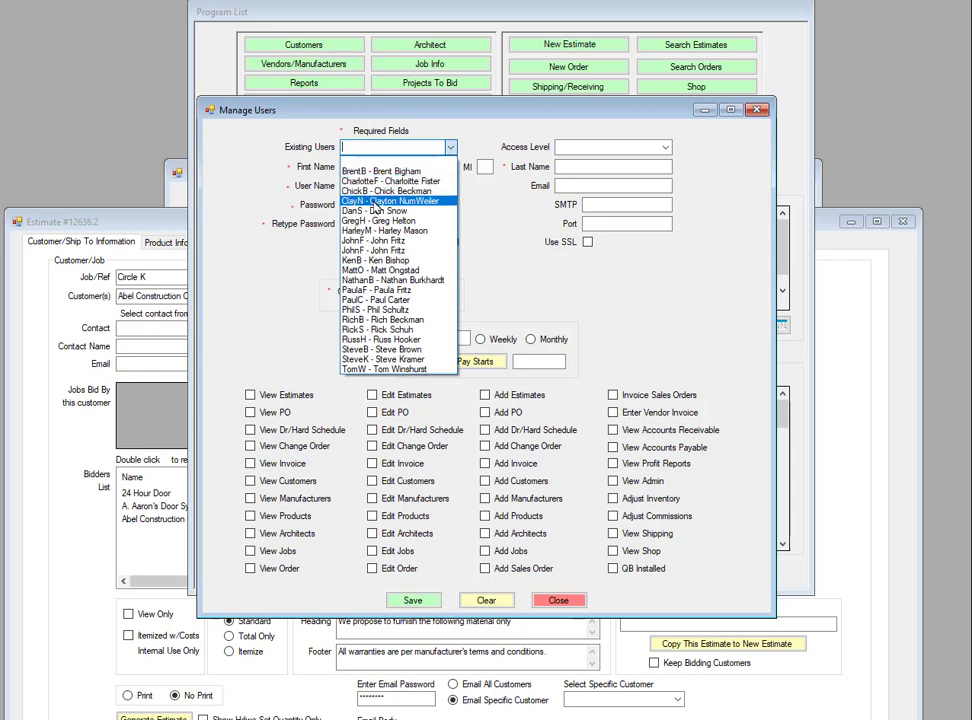
click(390, 208)
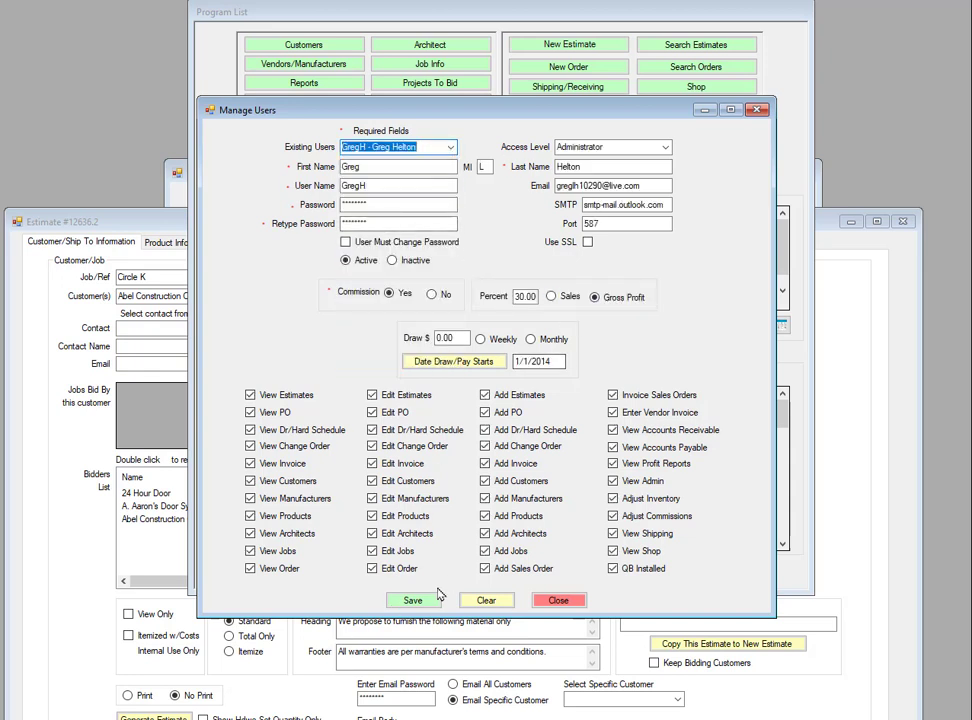